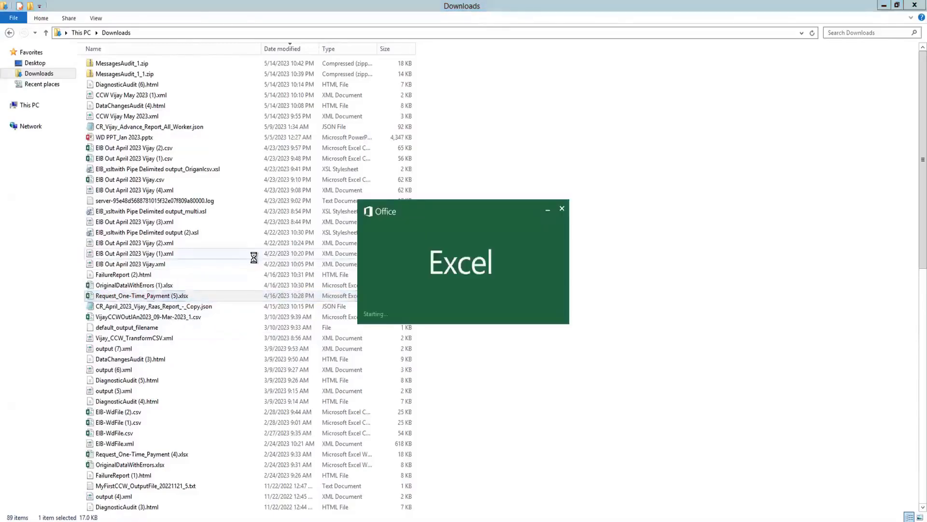
Review the workbook's two sheets and the Overview sheet's processing instruction options, validation error discard setting and processing comment.
{"action": "left_click", "coordinate": [291, 220]}
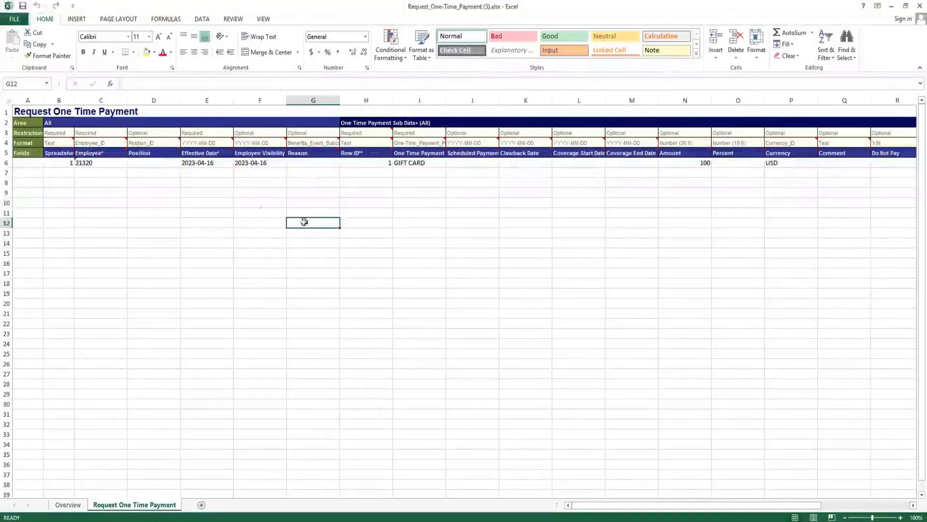
{"action": "left_click", "coordinate": [195, 250]}
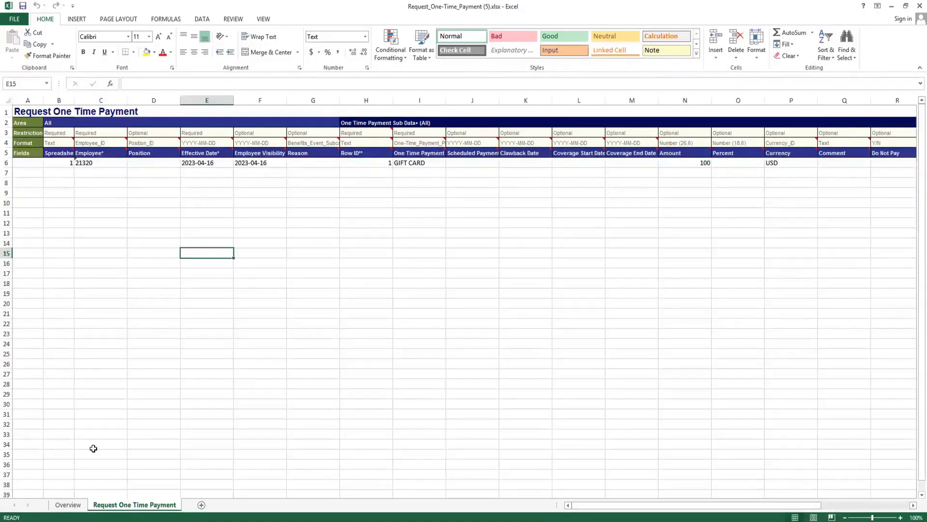
{"action": "left_click", "coordinate": [63, 509]}
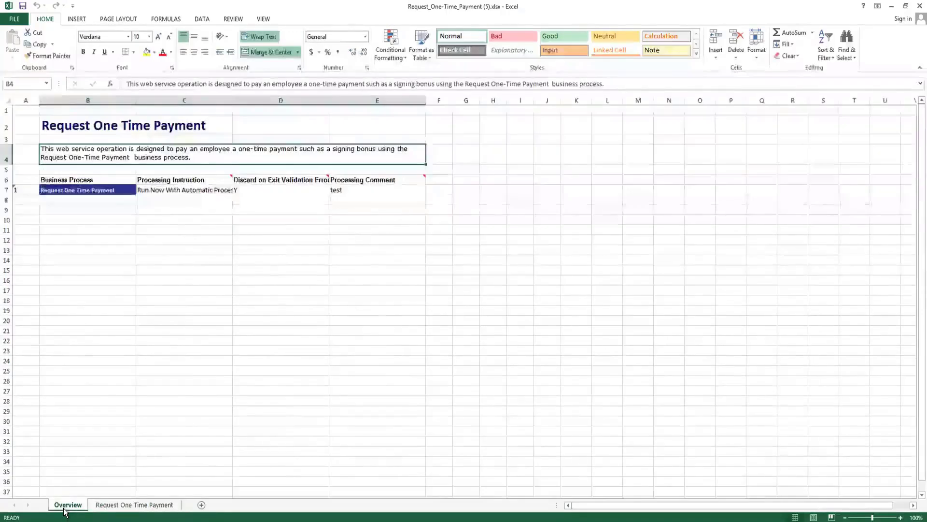
{"action": "left_click", "coordinate": [115, 507]}
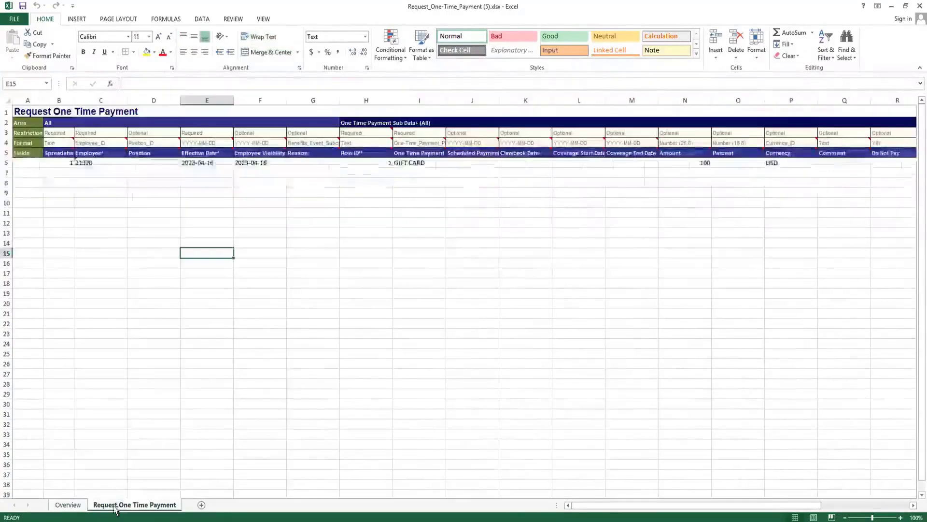
{"action": "left_click", "coordinate": [66, 507]}
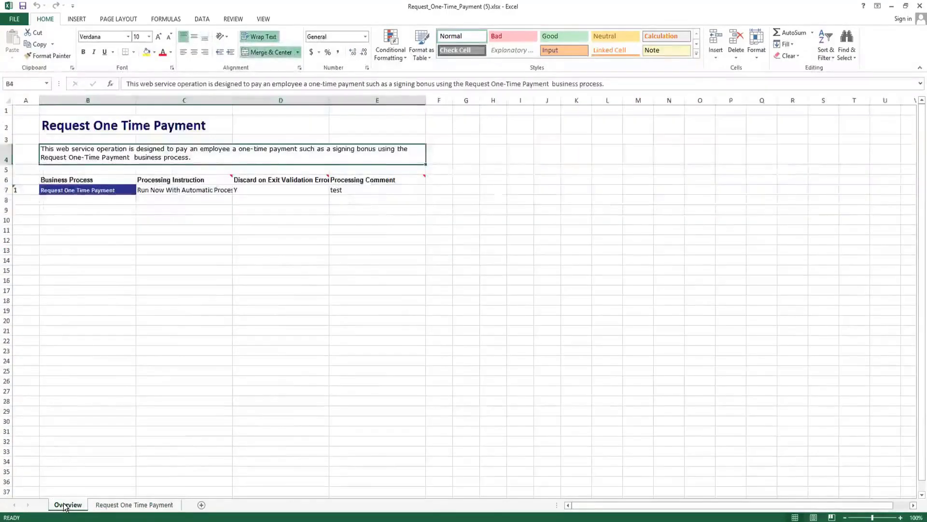
{"action": "left_click", "coordinate": [170, 189]}
{"action": "left_click", "coordinate": [237, 189]}
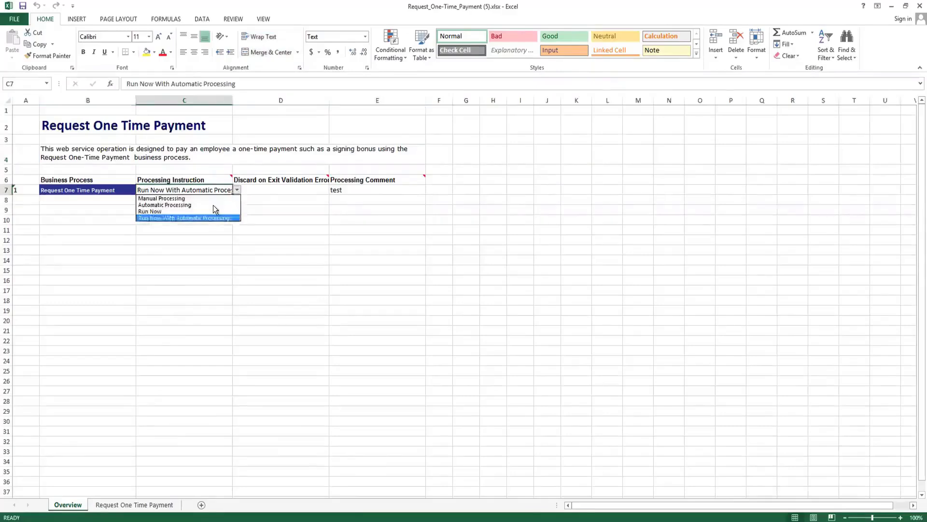
{"action": "left_click", "coordinate": [271, 224]}
{"action": "left_click", "coordinate": [299, 189]}
{"action": "type", "text": "Y"}
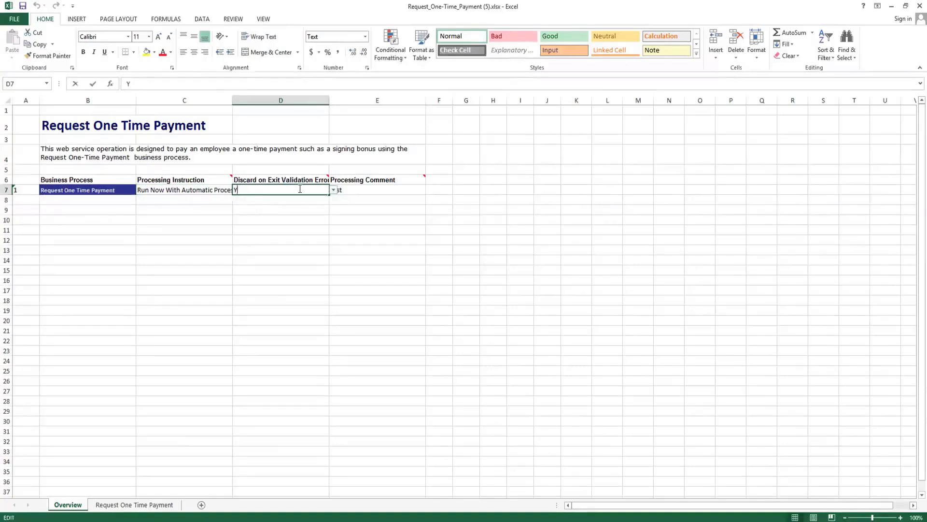
{"action": "left_click", "coordinate": [347, 210]}
{"action": "left_click", "coordinate": [353, 189]}
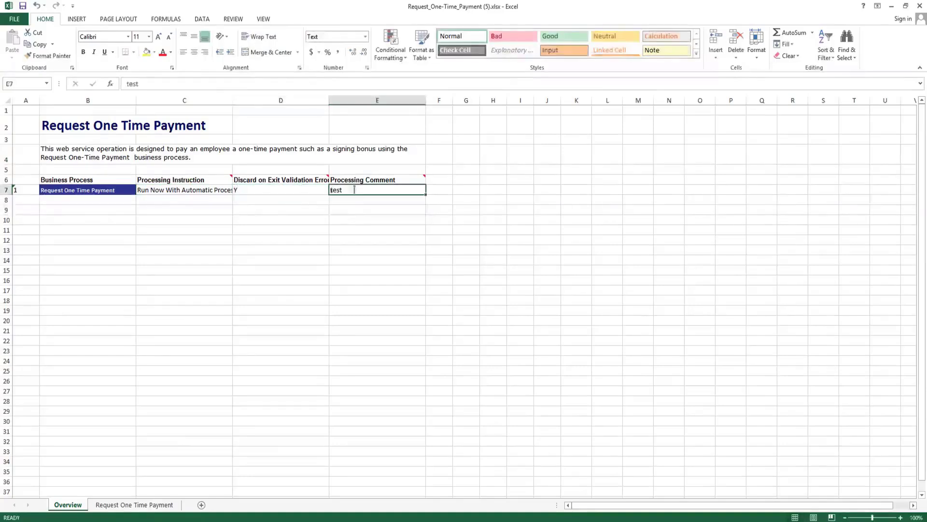
{"action": "left_click", "coordinate": [311, 239]}
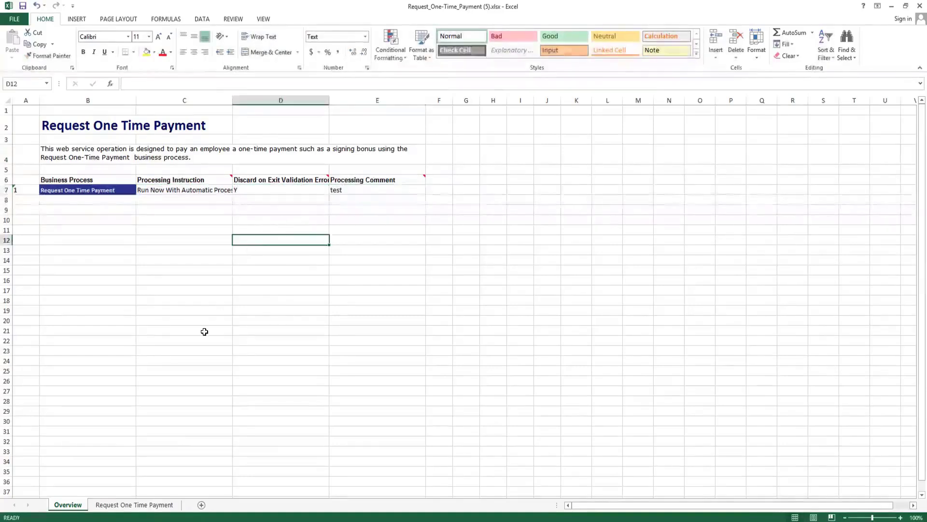
Go to the Request One Time Payment sheet and inspect the first data row's spreadsheet key in B6.
{"action": "left_click", "coordinate": [120, 505]}
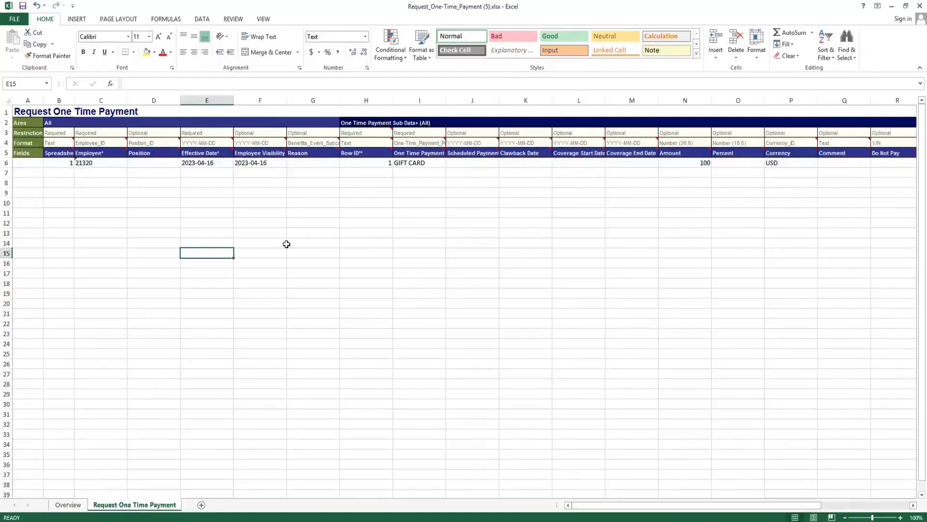
{"action": "left_click", "coordinate": [103, 205]}
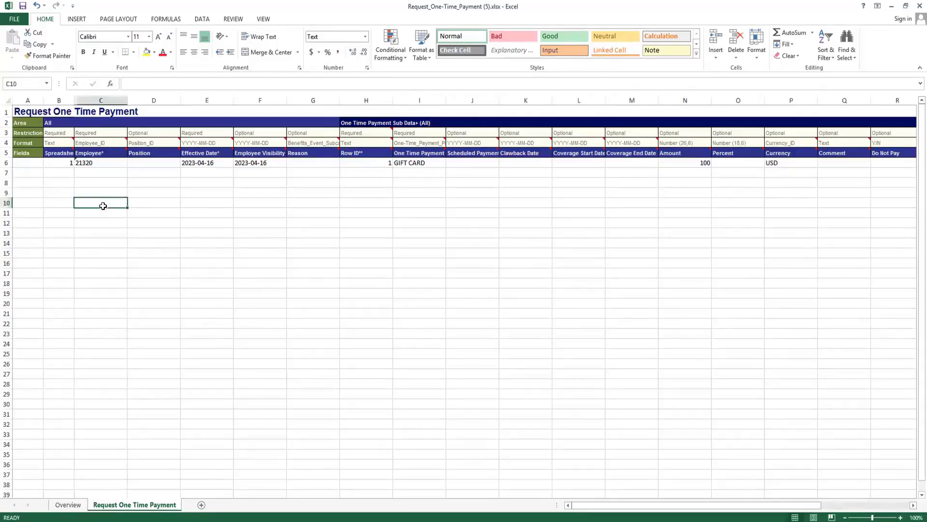
{"action": "left_click", "coordinate": [62, 162]}
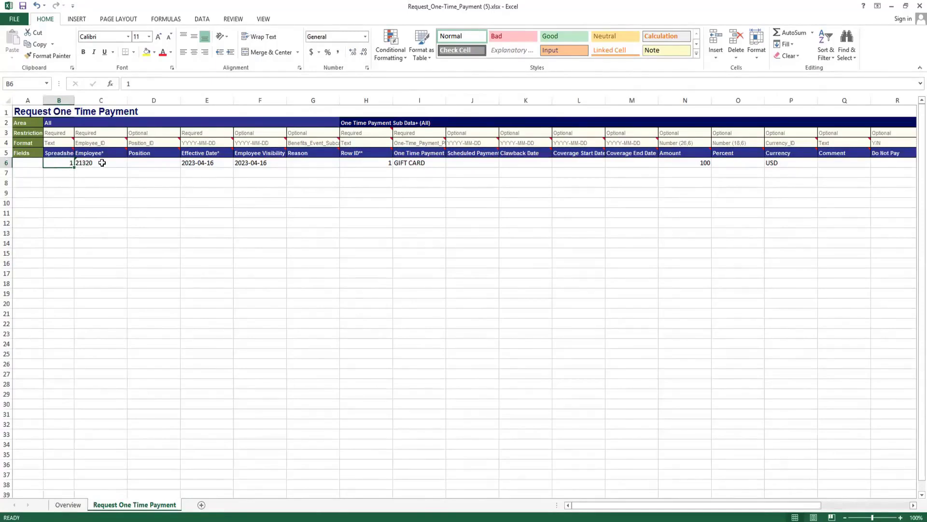
{"action": "left_click", "coordinate": [69, 173]}
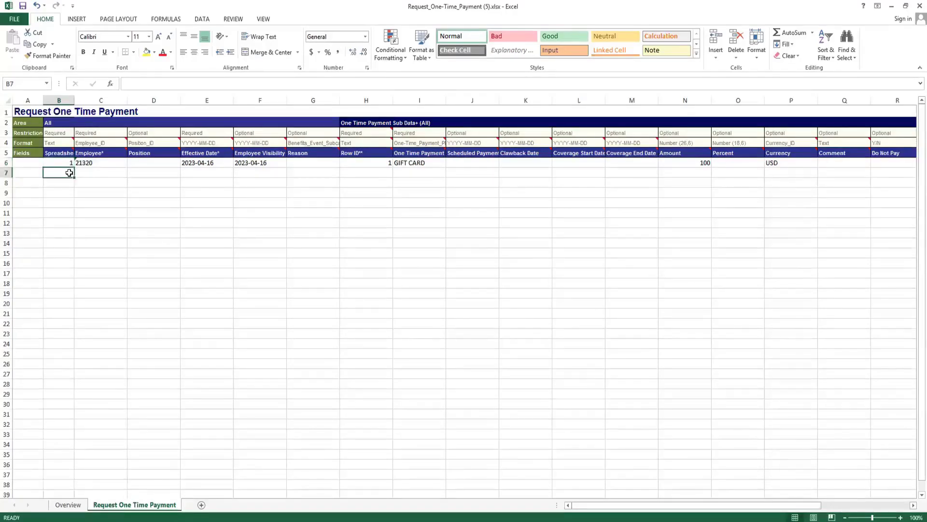
{"action": "type", "text": "2"}
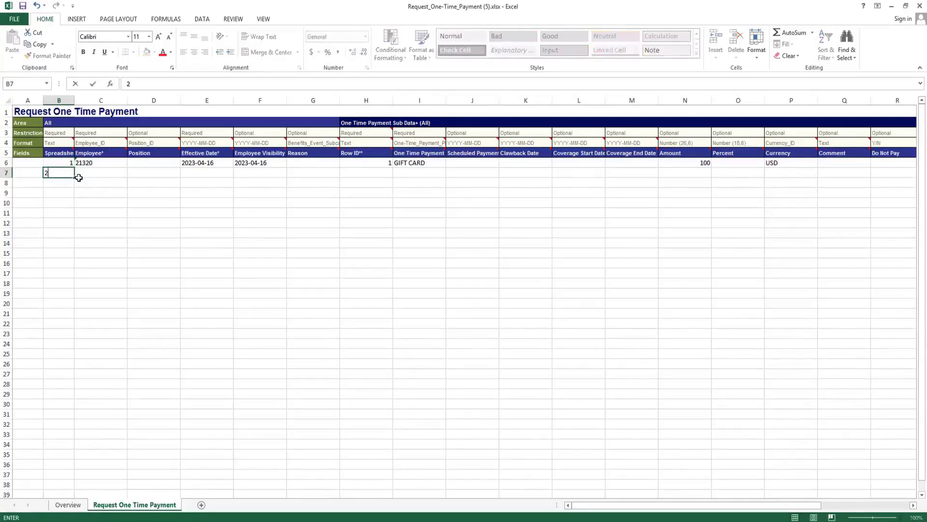
{"action": "key", "text": "BackSpace"}
{"action": "left_click", "coordinate": [91, 182]}
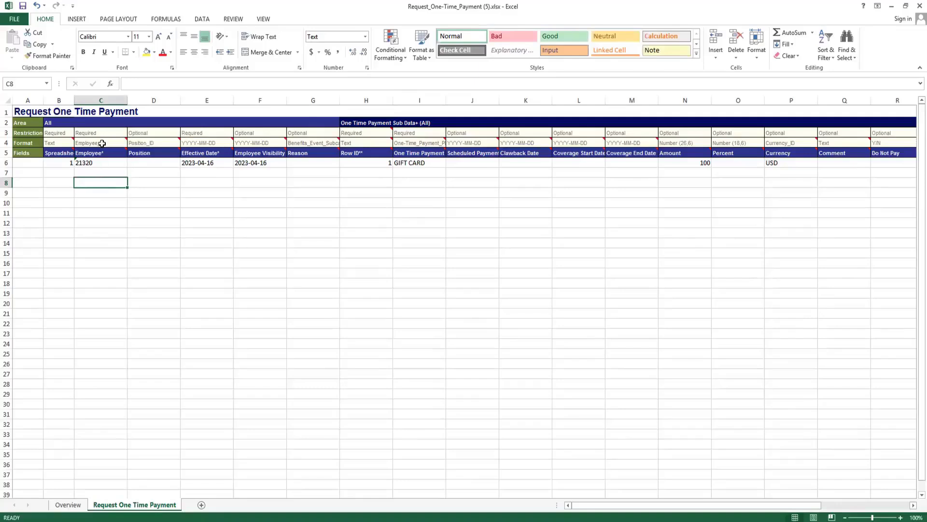
Examine the ID type options of the Employee column, the Position column's format and the employee entry in row 6.
{"action": "mouse_move", "coordinate": [103, 143]}
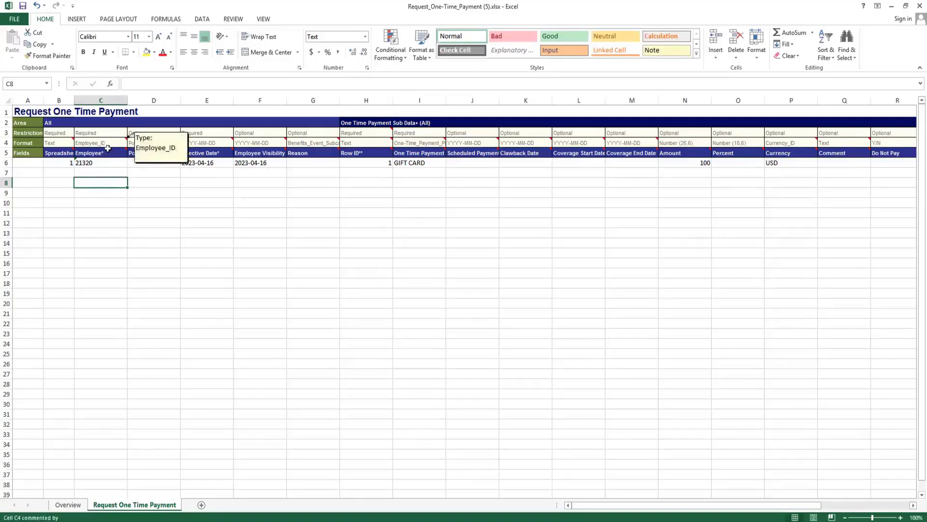
{"action": "left_click", "coordinate": [110, 144]}
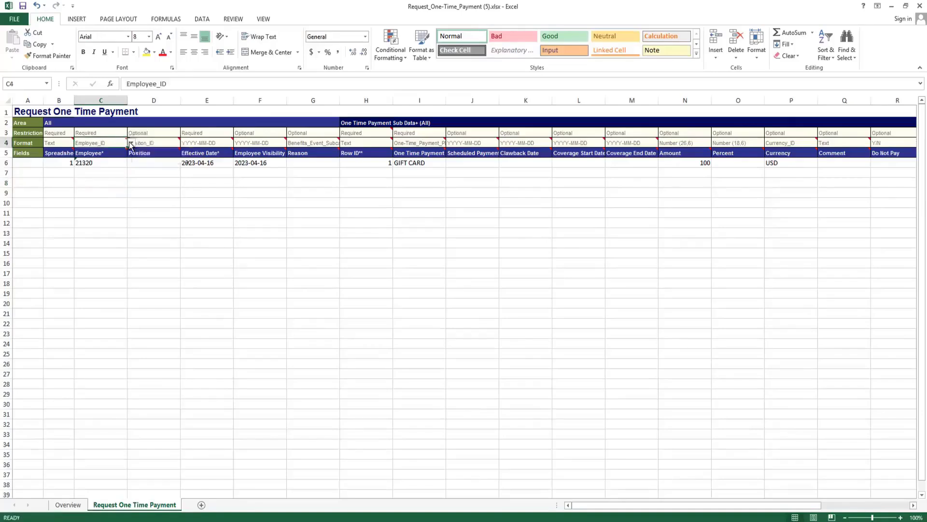
{"action": "left_click", "coordinate": [131, 144]}
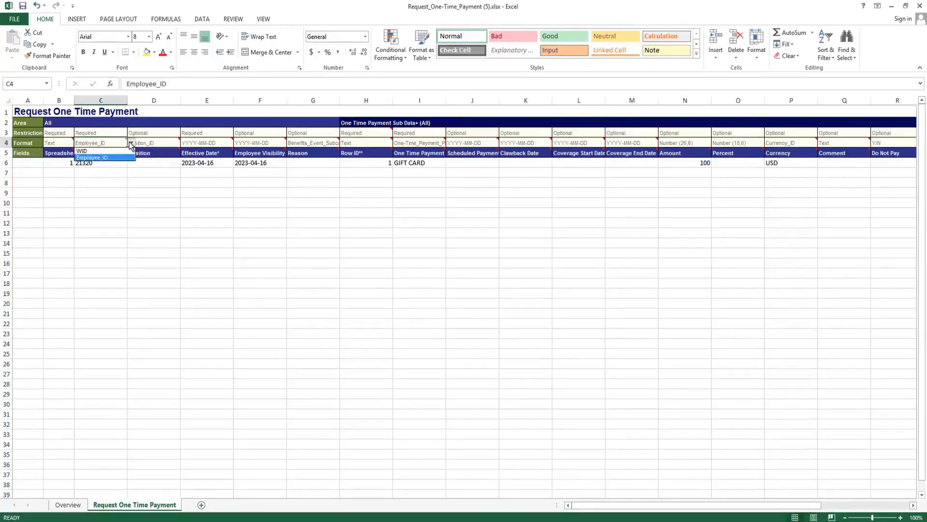
{"action": "left_click", "coordinate": [115, 170]}
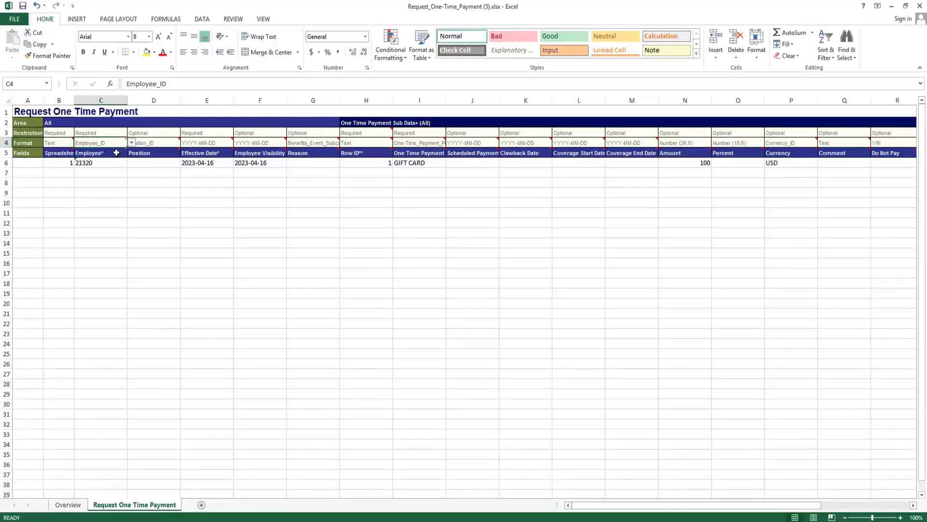
{"action": "mouse_move", "coordinate": [106, 143]}
{"action": "left_click", "coordinate": [149, 187]}
{"action": "left_click", "coordinate": [147, 143]}
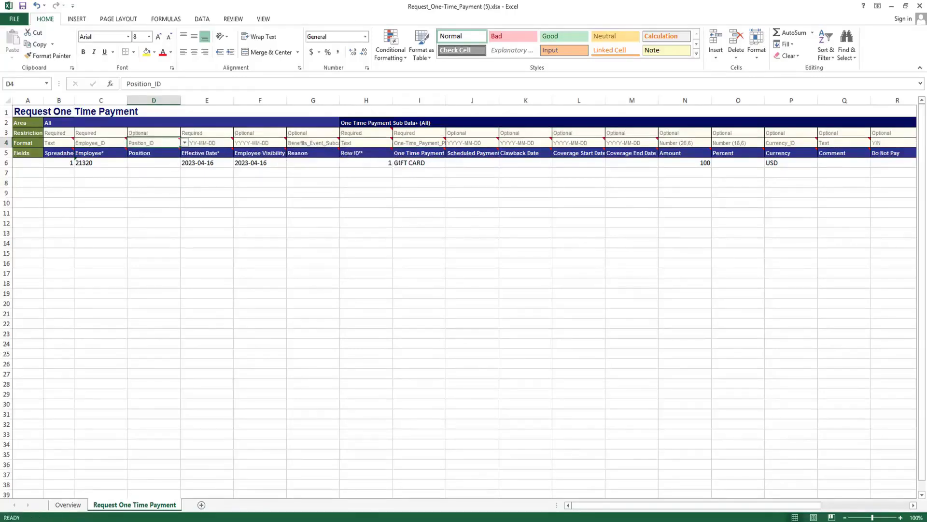
{"action": "left_click", "coordinate": [109, 173]}
{"action": "left_click", "coordinate": [102, 163]}
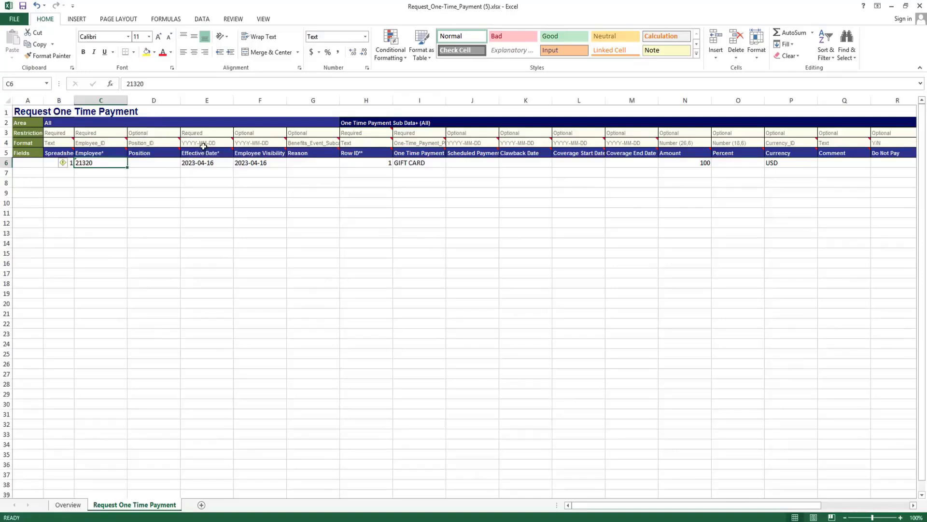
Set the Effective Date in row 6 to 2023-05-16.
{"action": "left_click", "coordinate": [212, 162]}
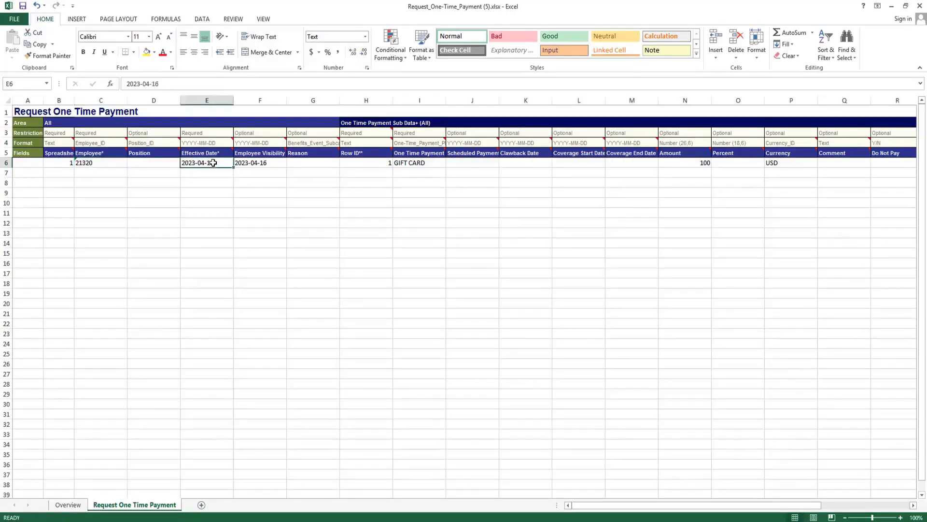
{"action": "double_click", "coordinate": [218, 163]}
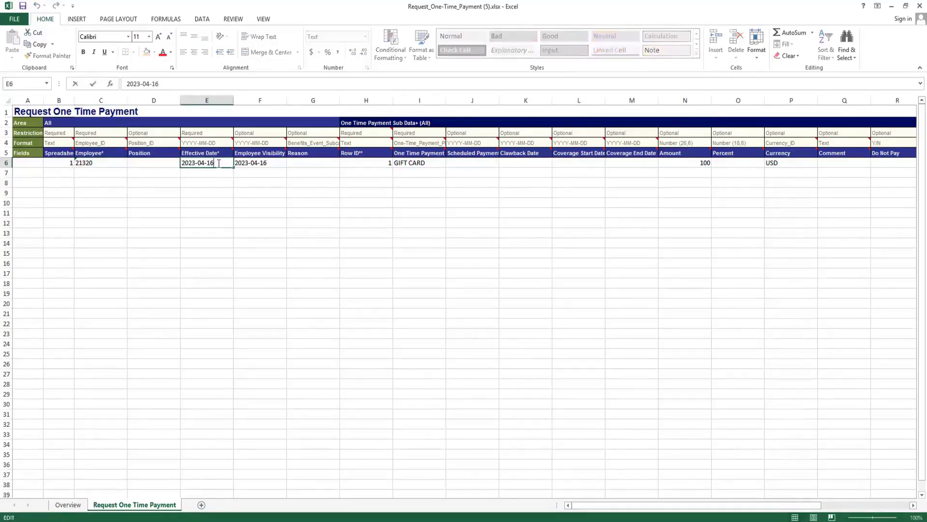
{"action": "key", "text": "BackSpace"}
{"action": "key", "text": "BackSpace"}
{"action": "type", "text": "16"}
{"action": "key", "text": "BackSpace"}
{"action": "type", "text": "5"}
{"action": "left_click", "coordinate": [262, 173]}
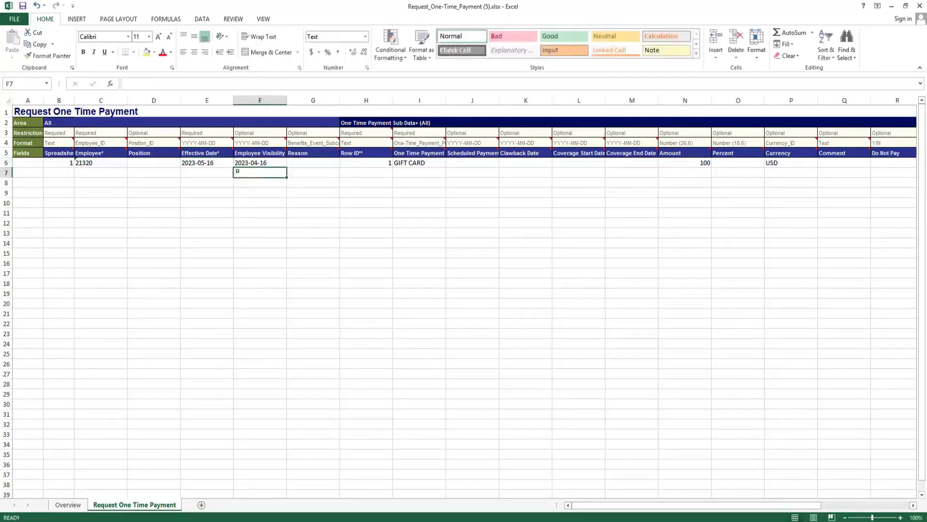
Copy the row 6 Effective Date, 2023-05-16, into the Employee Visibility date cell beside it.
{"action": "left_click", "coordinate": [262, 163]}
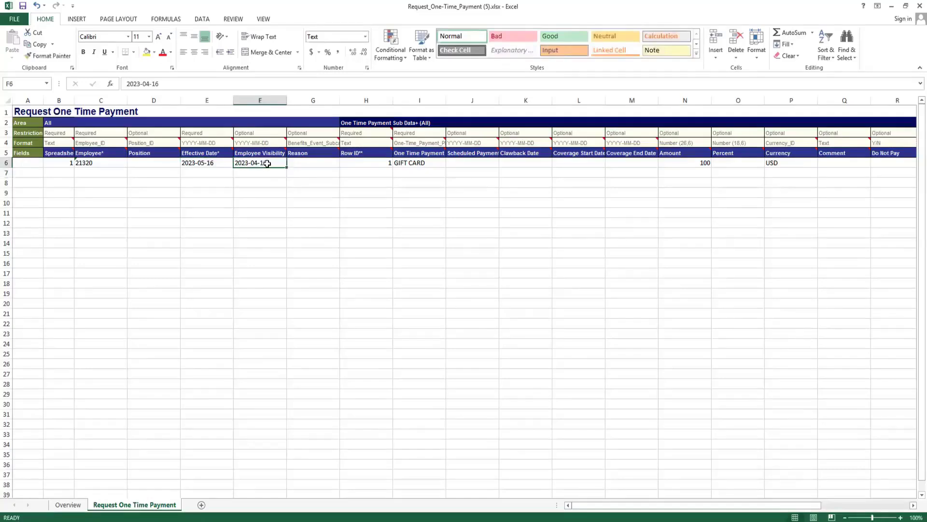
{"action": "double_click", "coordinate": [266, 162]}
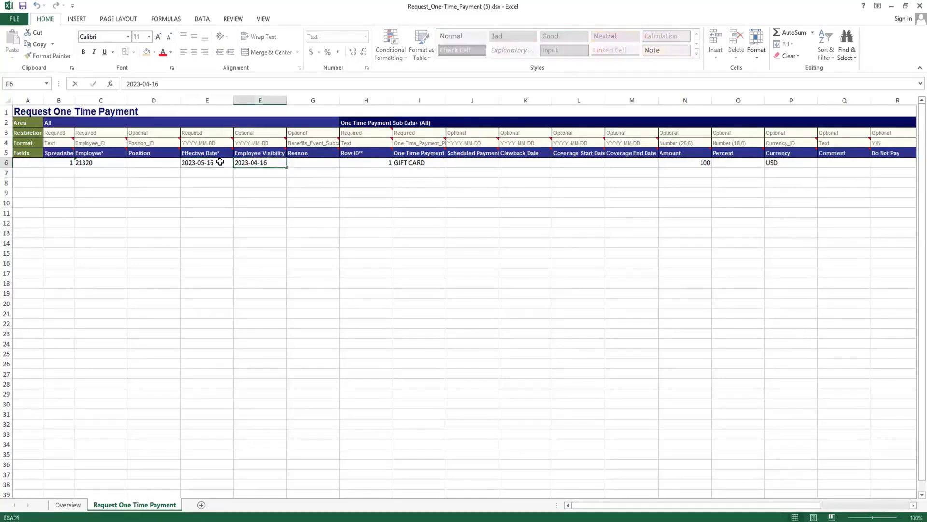
{"action": "left_click", "coordinate": [220, 162]}
{"action": "key", "text": "ctrl+c"}
{"action": "key", "text": "Right"}
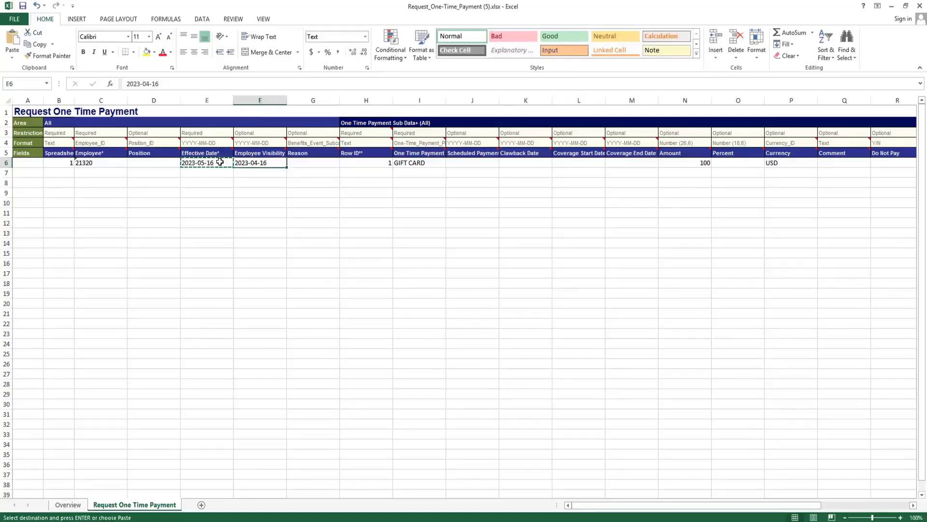
{"action": "key", "text": "ctrl+v"}
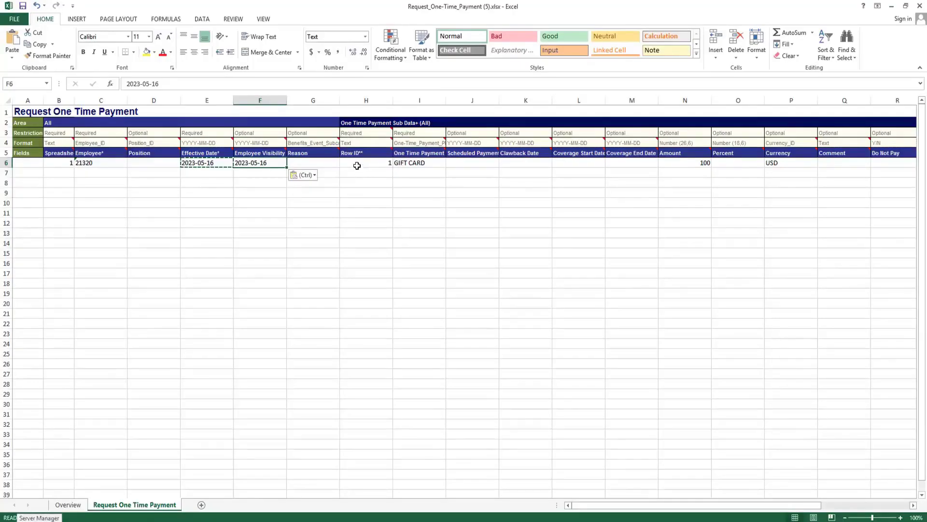
Enter 2 as the Row ID in H7, beneath the gift card line, and select cell B7.
{"action": "left_click", "coordinate": [357, 166]}
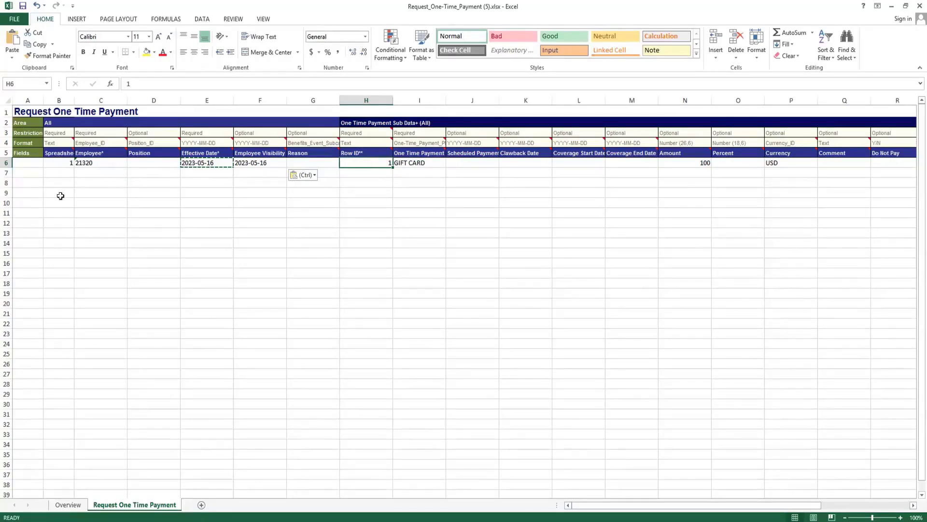
{"action": "left_click", "coordinate": [373, 173]}
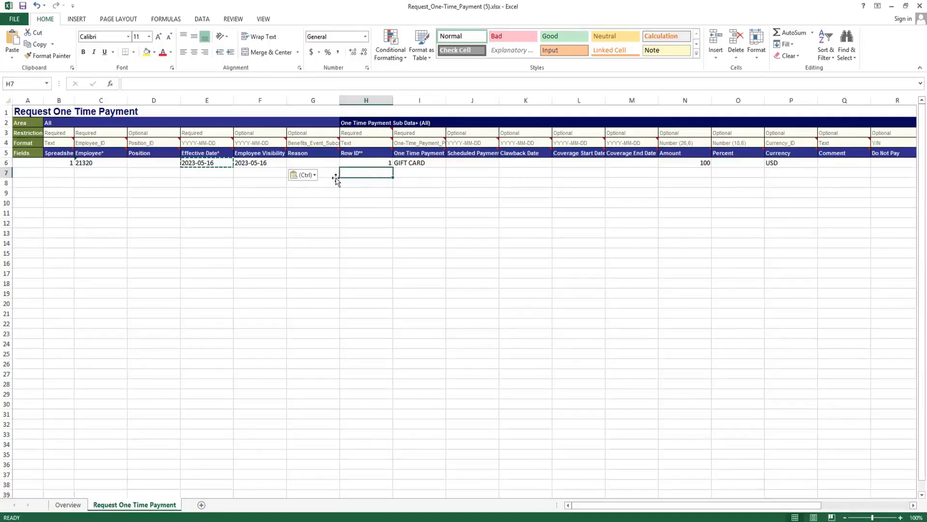
{"action": "left_click", "coordinate": [59, 162]}
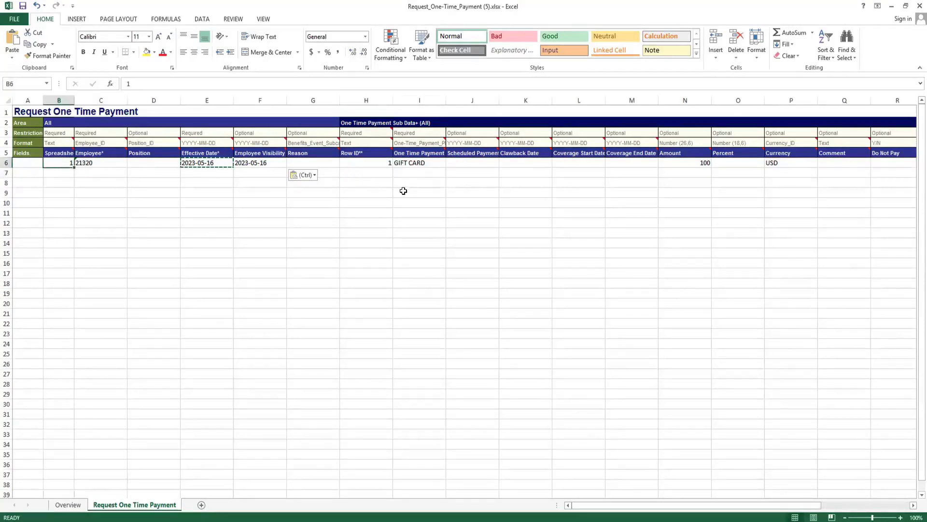
{"action": "left_click", "coordinate": [387, 173]}
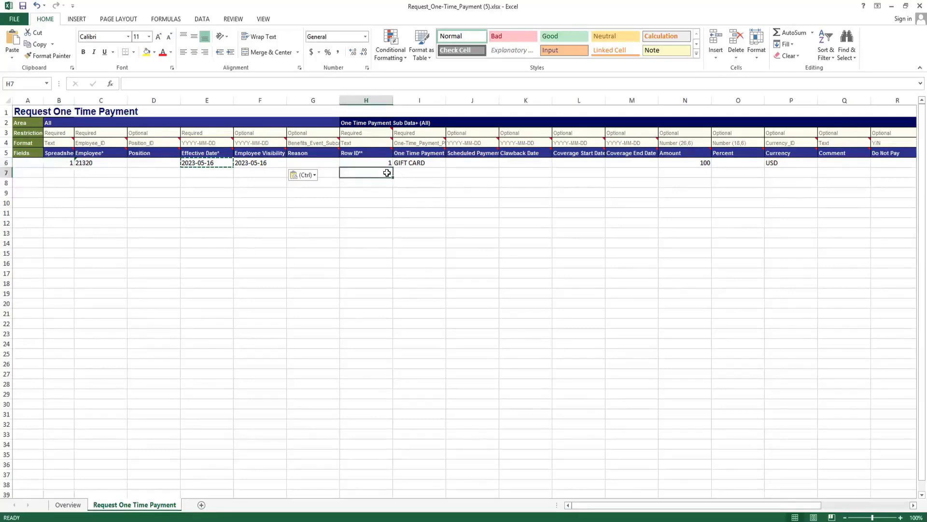
{"action": "type", "text": "2"}
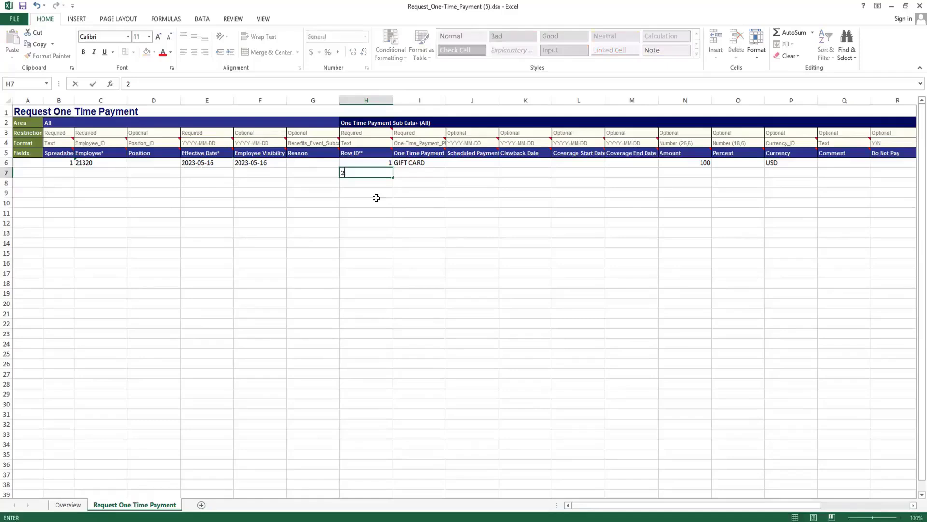
{"action": "left_click", "coordinate": [376, 198]}
{"action": "left_click", "coordinate": [382, 174]}
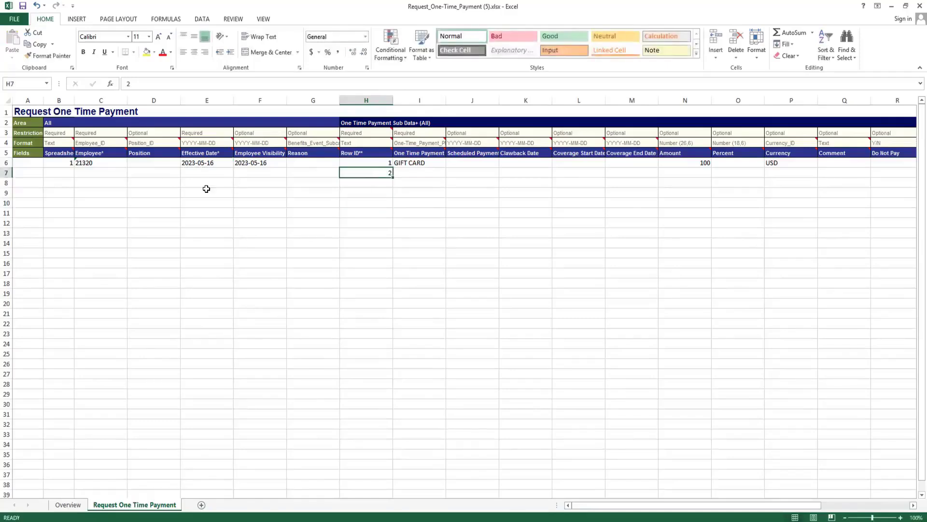
{"action": "left_click", "coordinate": [69, 172]}
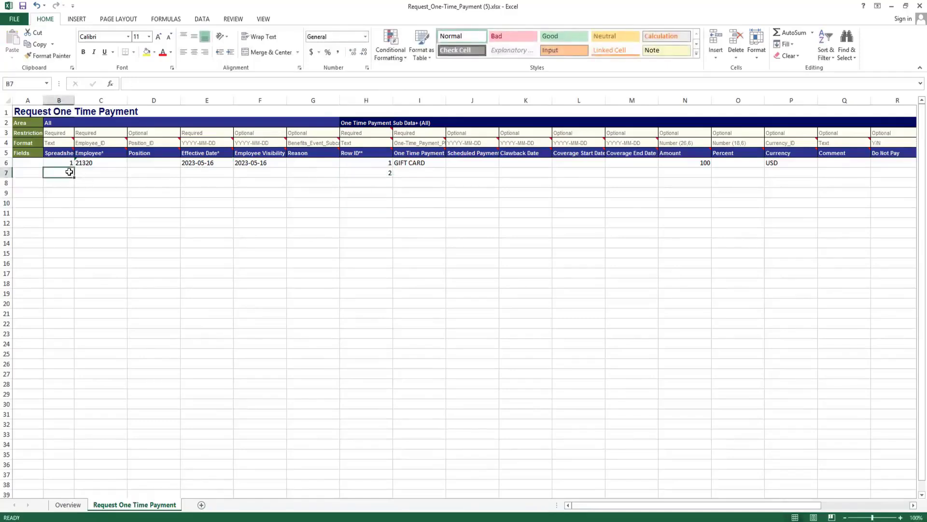
{"action": "type", "text": "1"}
{"action": "left_click", "coordinate": [274, 202]}
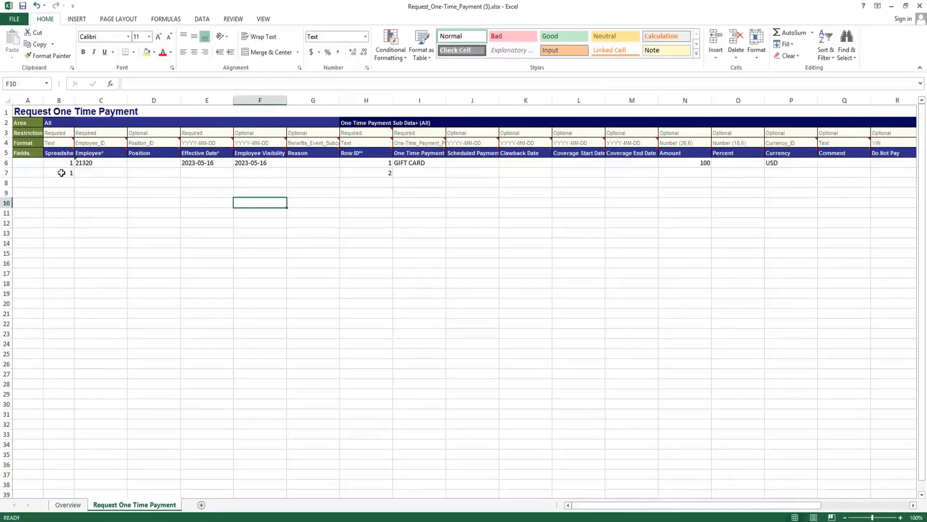
{"action": "left_click", "coordinate": [61, 172]}
{"action": "key", "text": "BackSpace"}
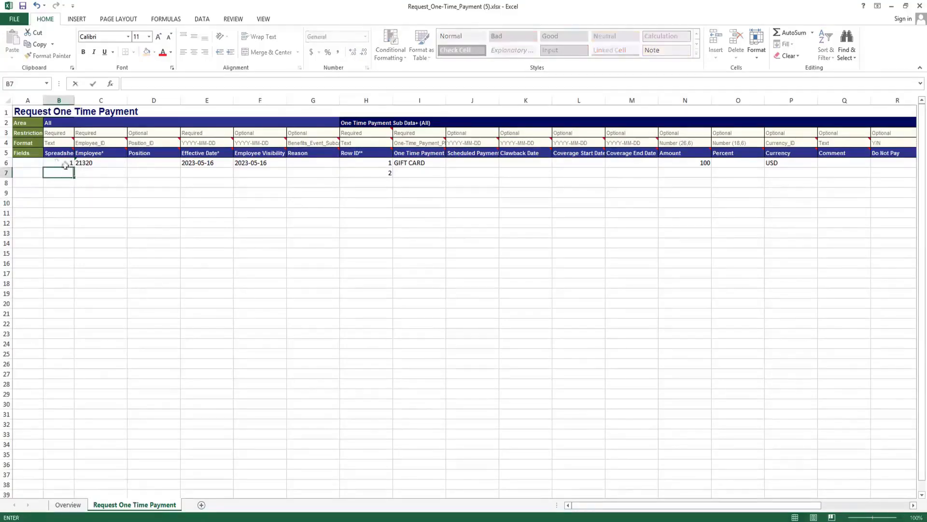
{"action": "left_click", "coordinate": [64, 163]}
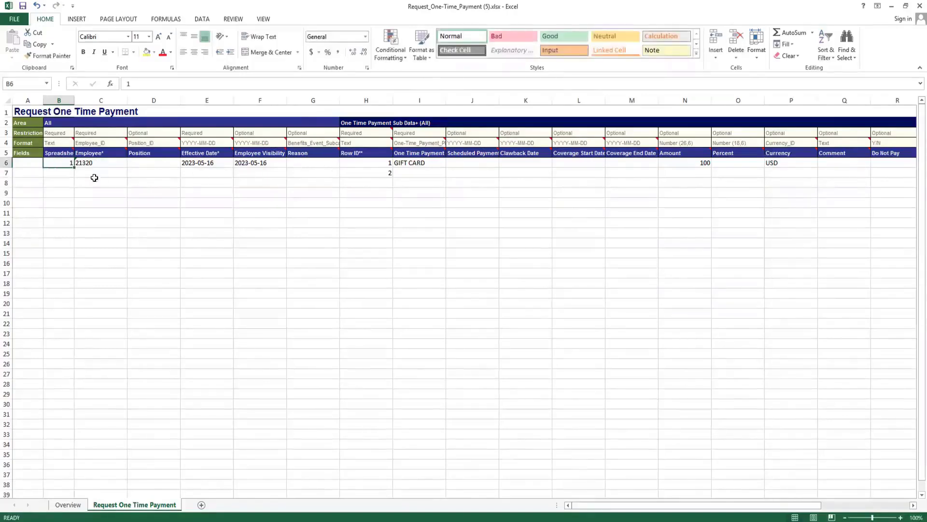
Clear the second Row ID, 2, from cell H7.
{"action": "left_click", "coordinate": [359, 172]}
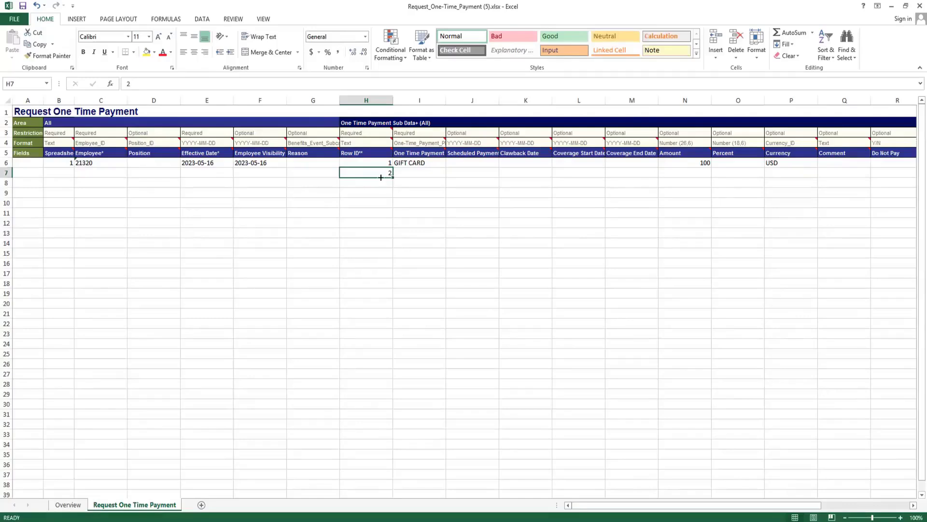
{"action": "left_click", "coordinate": [408, 170]}
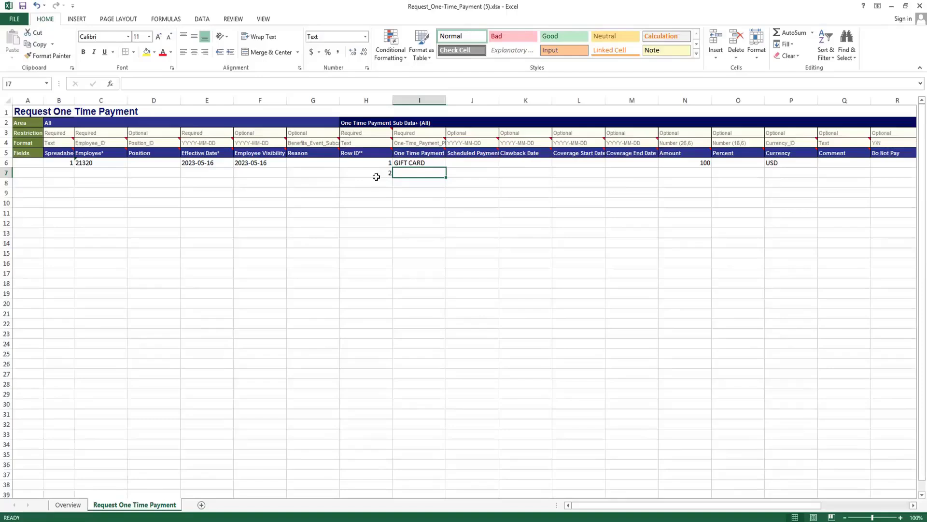
{"action": "left_click", "coordinate": [200, 172]}
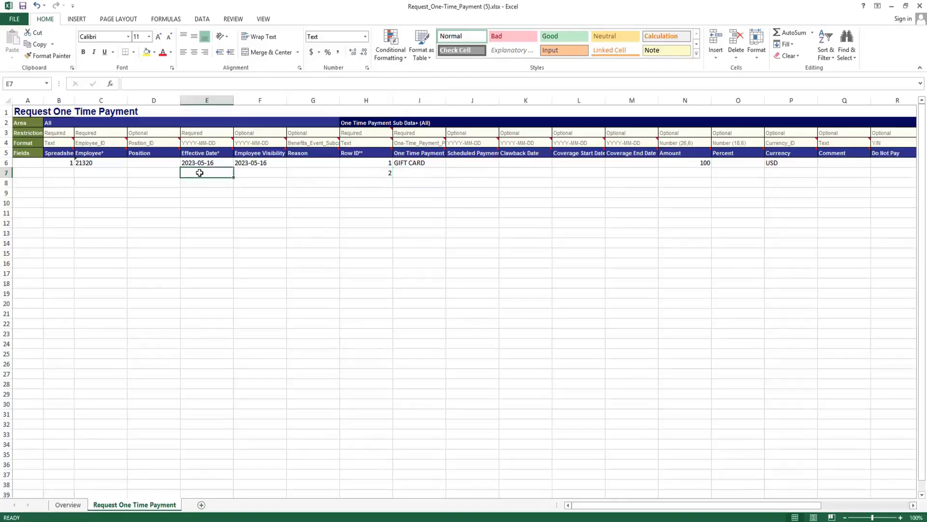
{"action": "left_click", "coordinate": [255, 172]}
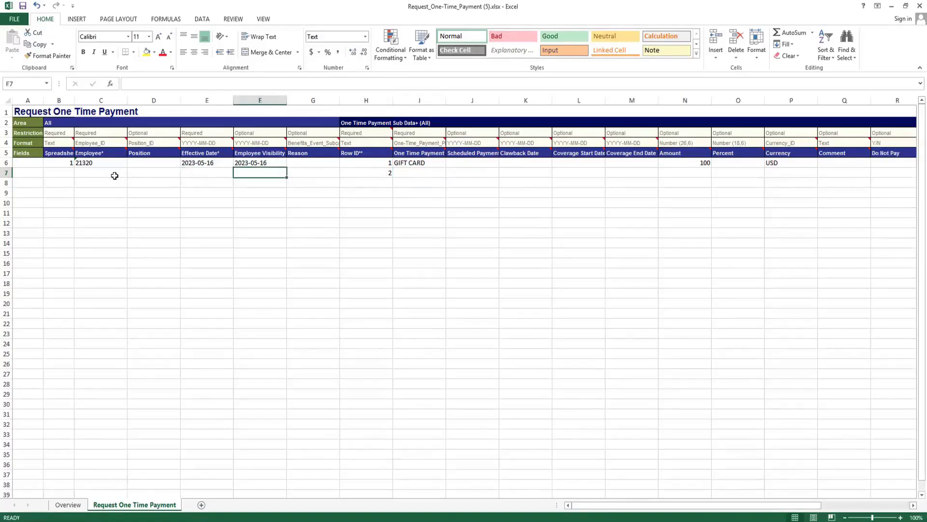
{"action": "left_click", "coordinate": [373, 175]}
{"action": "key", "text": "BackSpace"}
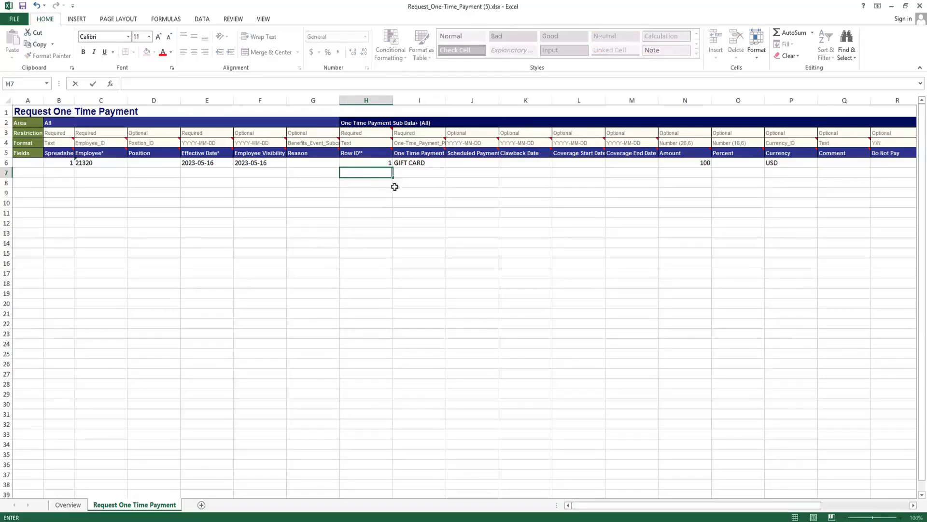
Check the reference ID type of the One Time Payment Plan column against the plan entry in row 6.
{"action": "left_click", "coordinate": [363, 163]}
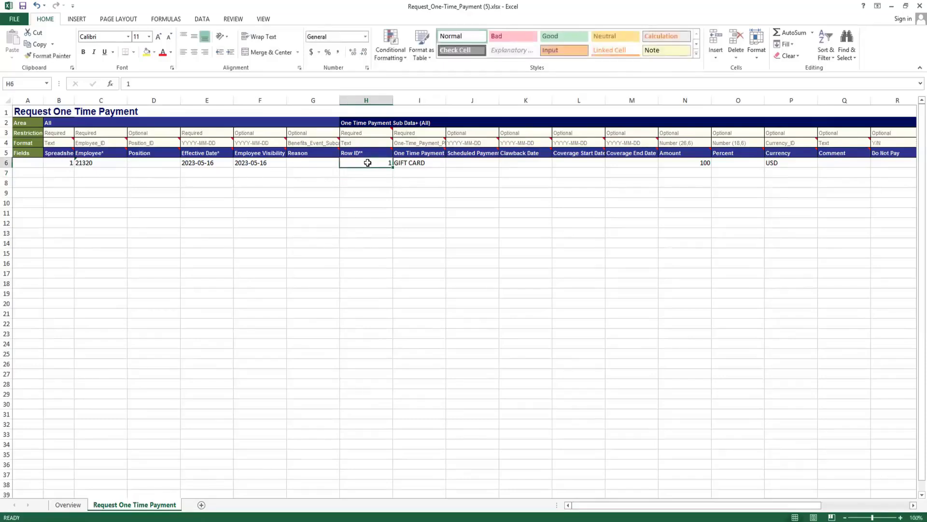
{"action": "left_click", "coordinate": [420, 163]}
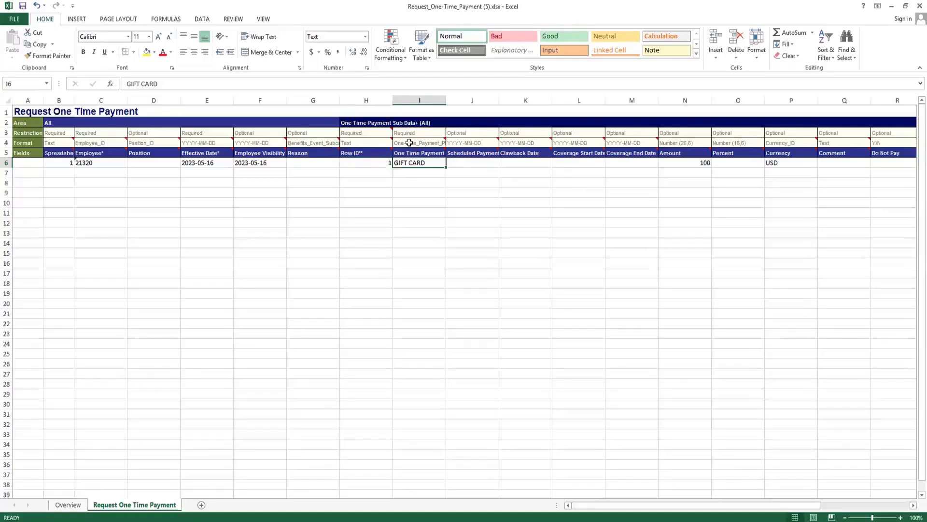
{"action": "left_click", "coordinate": [409, 143]}
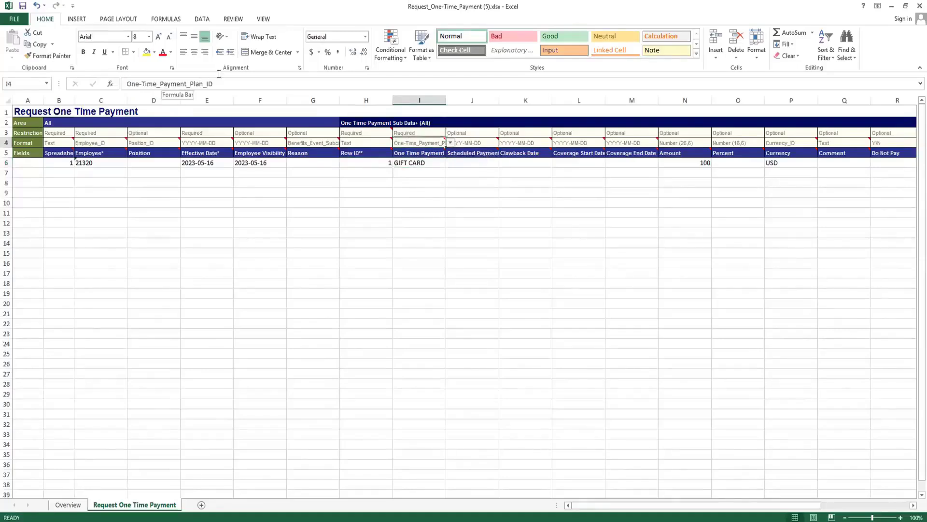
{"action": "left_click", "coordinate": [413, 163]}
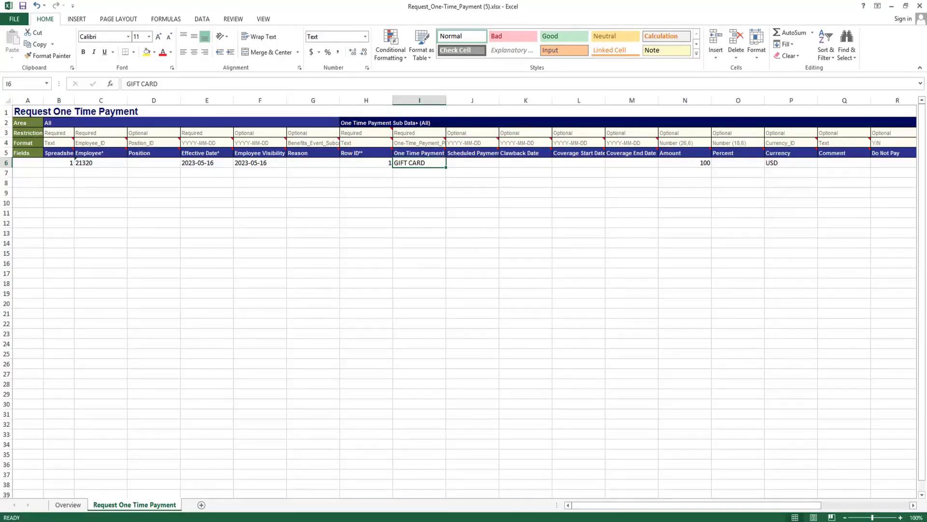
Switch to Workday, reset the expiring session and search for "comp plans".
{"action": "key", "text": "alt+Tab"}
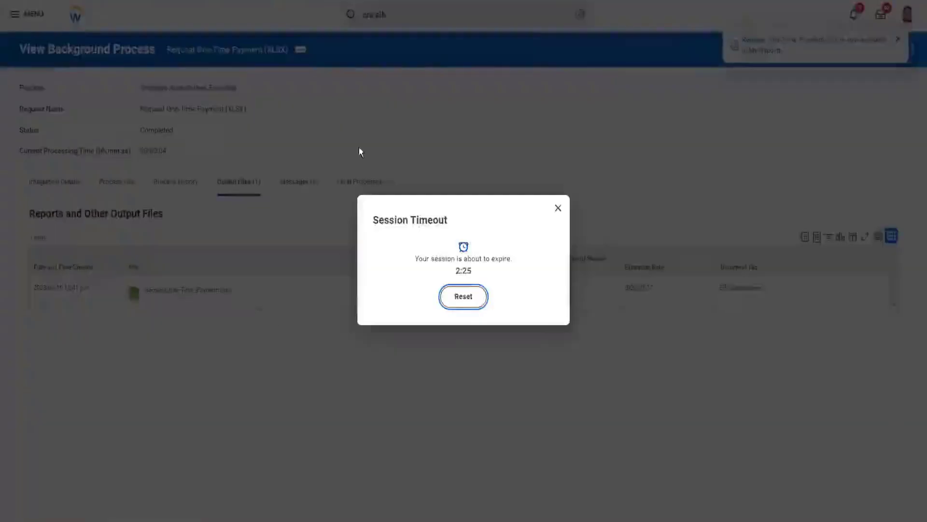
{"action": "left_click", "coordinate": [461, 296]}
{"action": "double_click", "coordinate": [412, 14]}
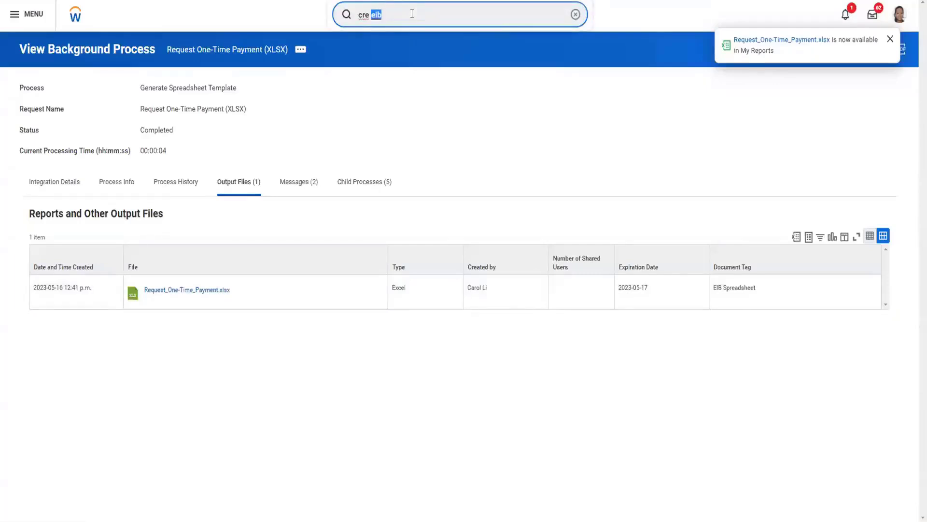
{"action": "key", "text": "BackSpace"}
{"action": "key", "text": "BackSpace"}
{"action": "key", "text": "BackSpace"}
{"action": "key", "text": "BackSpace"}
{"action": "key", "text": "BackSpace"}
{"action": "type", "text": "com"}
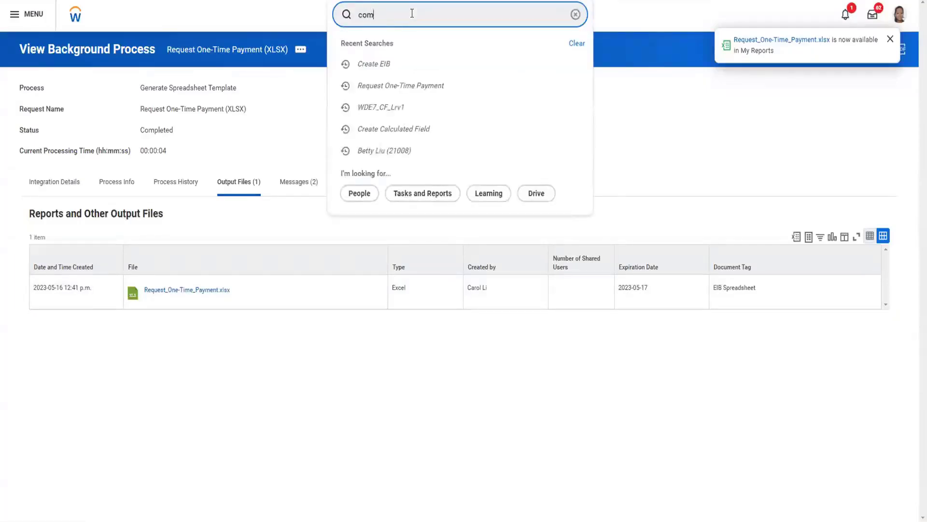
{"action": "type", "text": "p plan"}
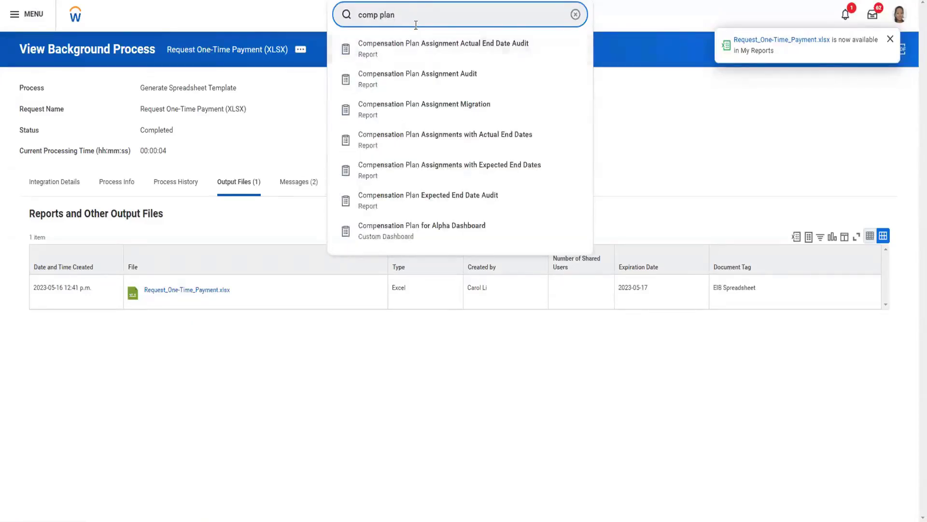
{"action": "type", "text": "s"}
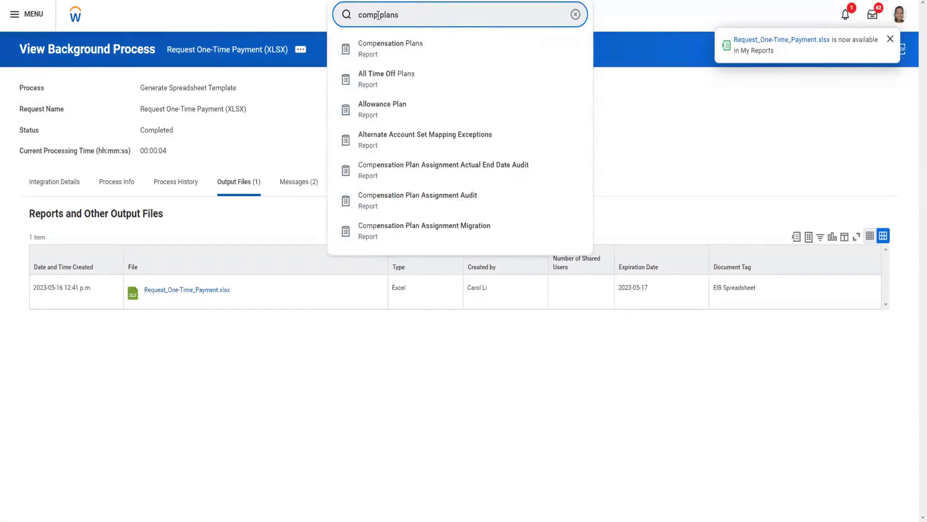
Run the Compensation Plans report and display its One-Time Payment Plans.
{"action": "left_click", "coordinate": [393, 51]}
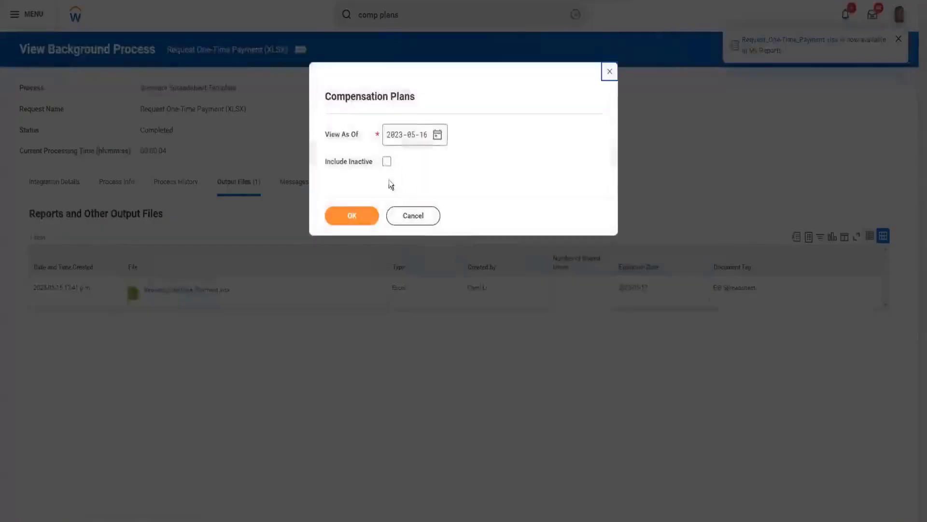
{"action": "left_click", "coordinate": [342, 213]}
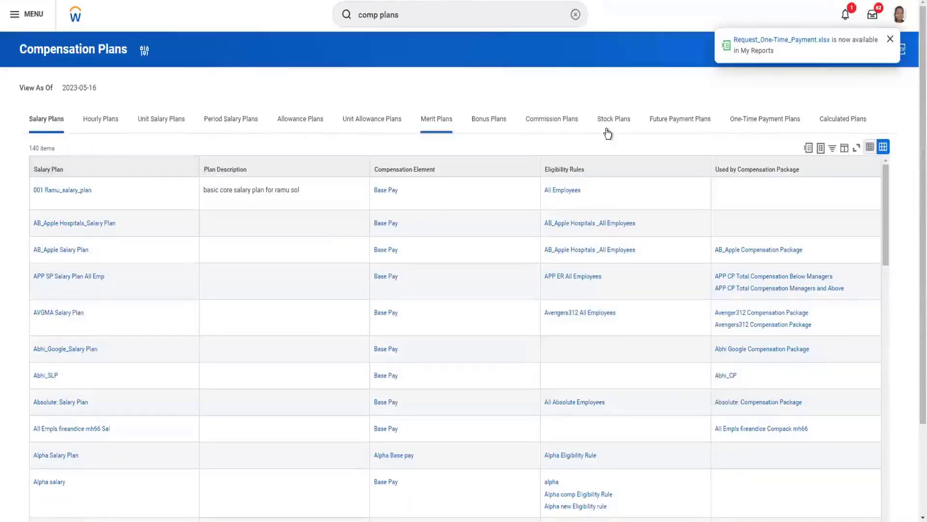
{"action": "left_click", "coordinate": [765, 123]}
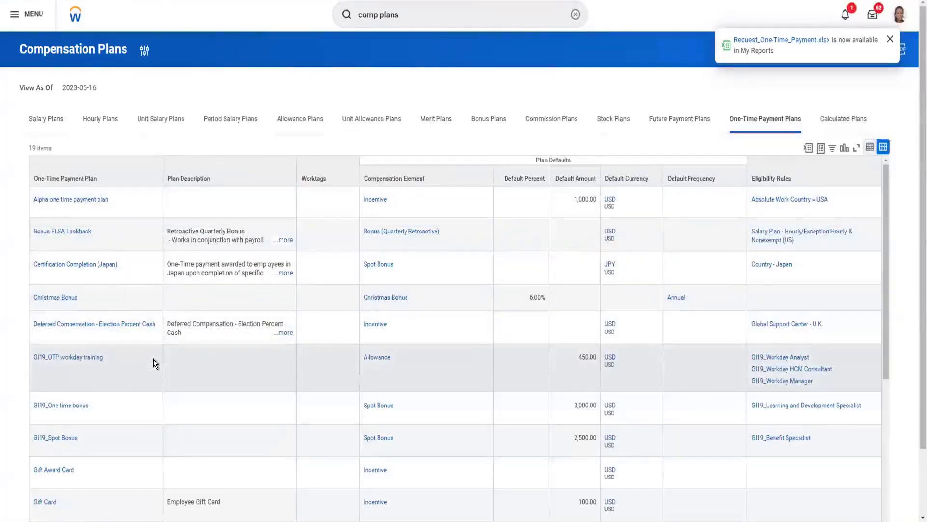
View the integration IDs of the Spot Bonus plan and copy its One-Time_Payment_Plan_ID value, SPOT_BONUS.
{"action": "scroll", "coordinate": [153, 358], "scroll_direction": "down", "scroll_amount": 10}
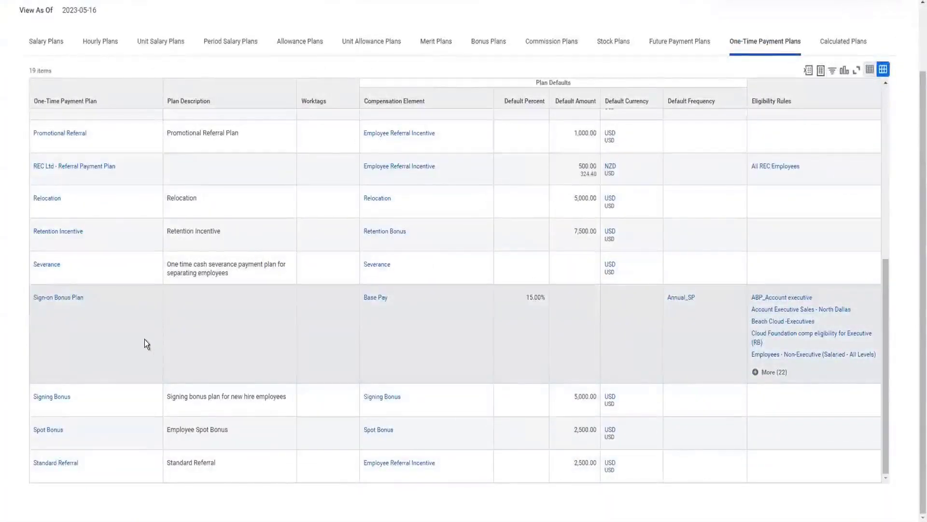
{"action": "mouse_move", "coordinate": [70, 433]}
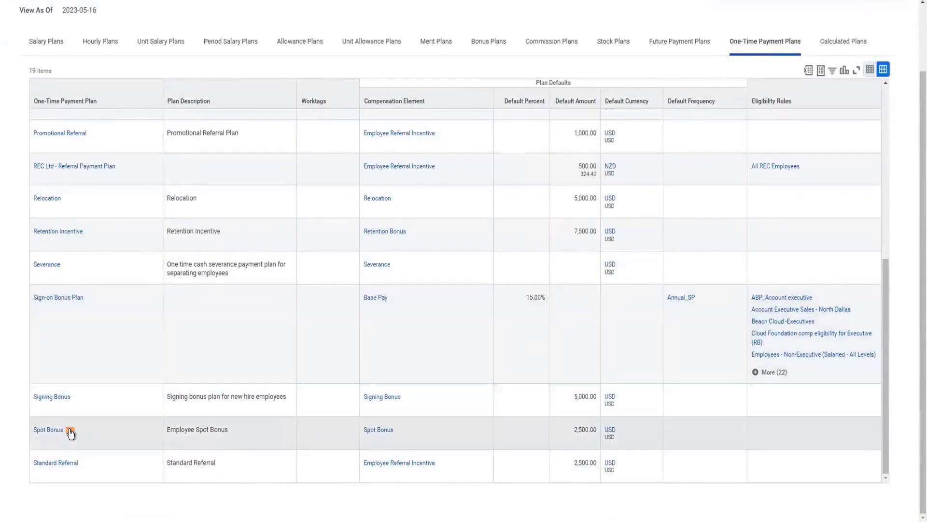
{"action": "left_click", "coordinate": [70, 432]}
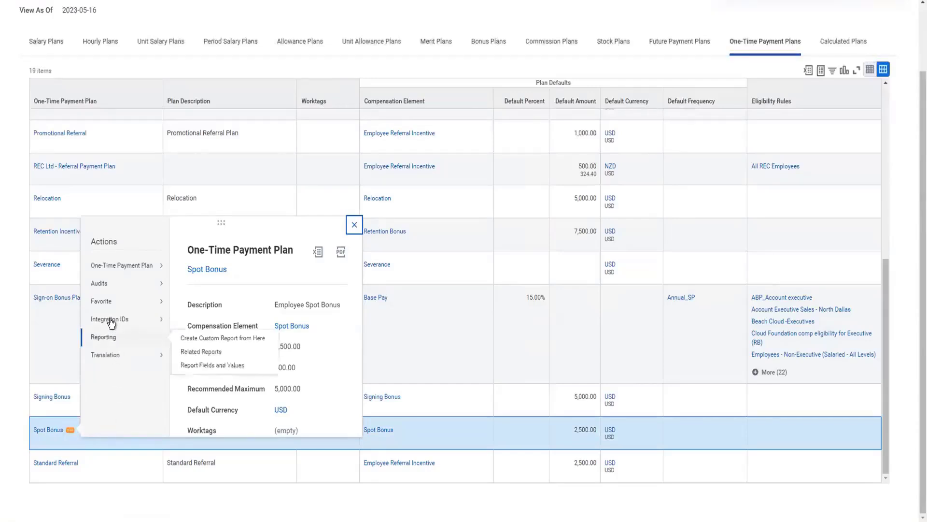
{"action": "mouse_move", "coordinate": [111, 322]}
{"action": "left_click", "coordinate": [190, 320]}
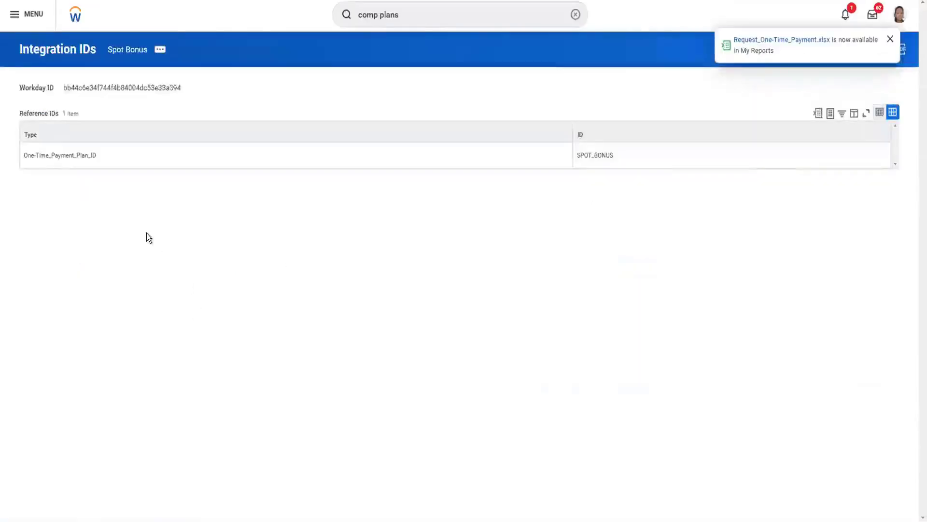
{"action": "double_click", "coordinate": [30, 155]}
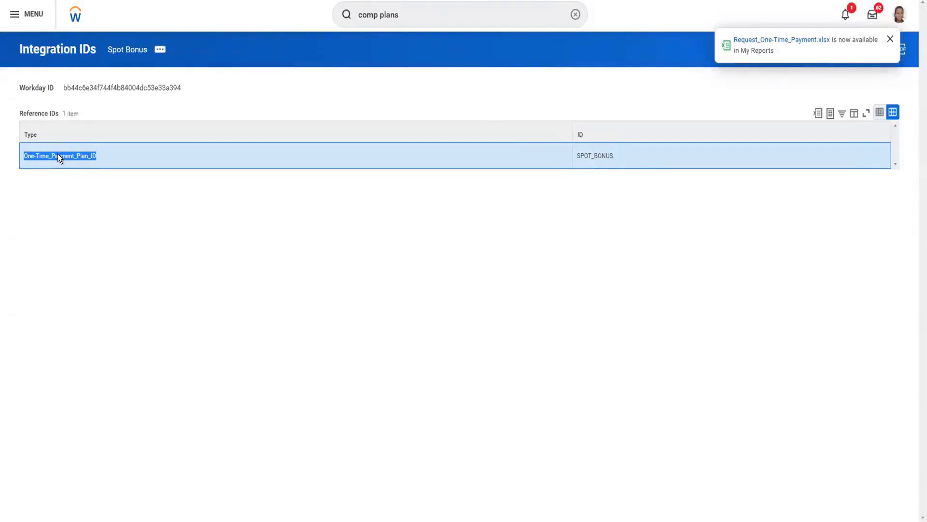
{"action": "double_click", "coordinate": [595, 157]}
{"action": "key", "text": "ctrl+c"}
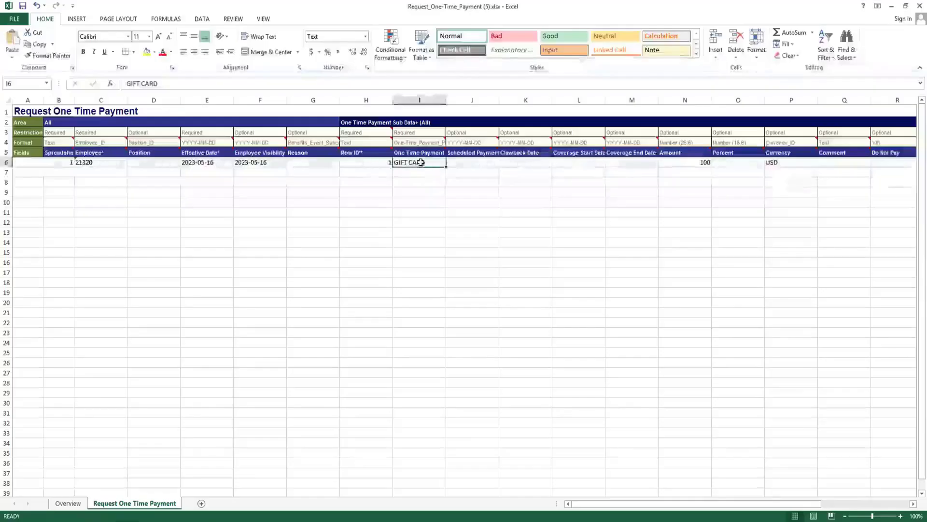
Switch back to the Excel template and replace the One Time Payment Plan in I6 with SPOT_BONUS.
{"action": "double_click", "coordinate": [406, 162]}
{"action": "left_click_drag", "start_coordinate": [425, 162], "coordinate": [390, 162]}
{"action": "key", "text": "ctrl+v"}
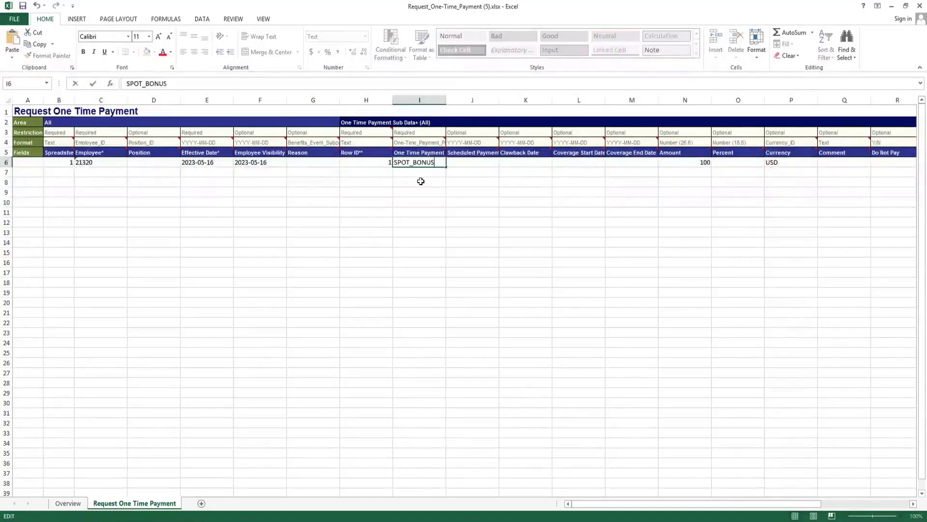
{"action": "left_click", "coordinate": [421, 181]}
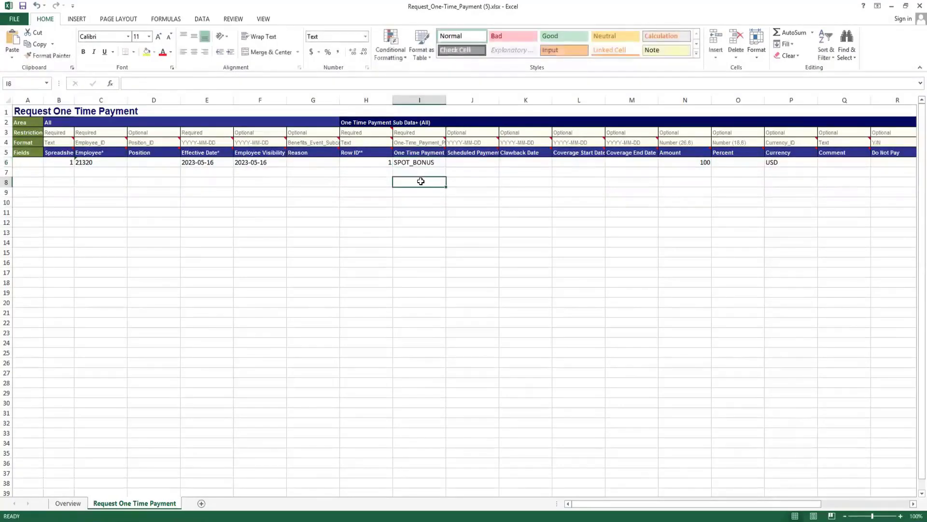
Review the remaining row 6 fields, from Scheduled Payment Date through Amount, Currency and Comment to the last template column.
{"action": "left_click", "coordinate": [464, 164]}
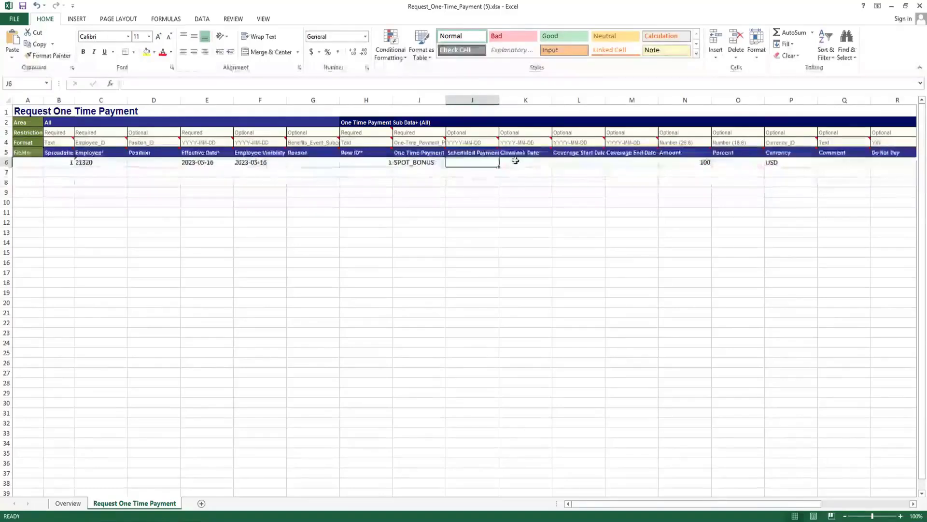
{"action": "key", "text": "Right"}
{"action": "key", "text": "Right"}
{"action": "key", "text": "Right"}
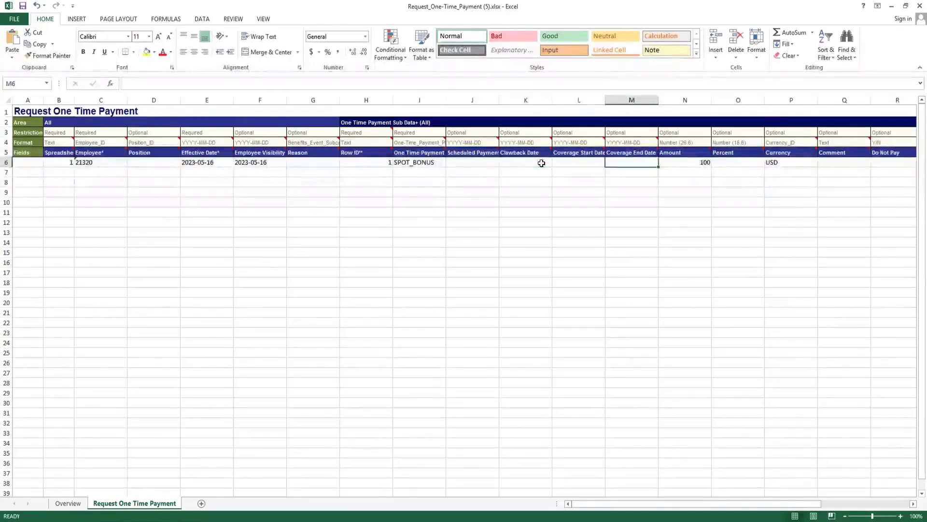
{"action": "key", "text": "Right"}
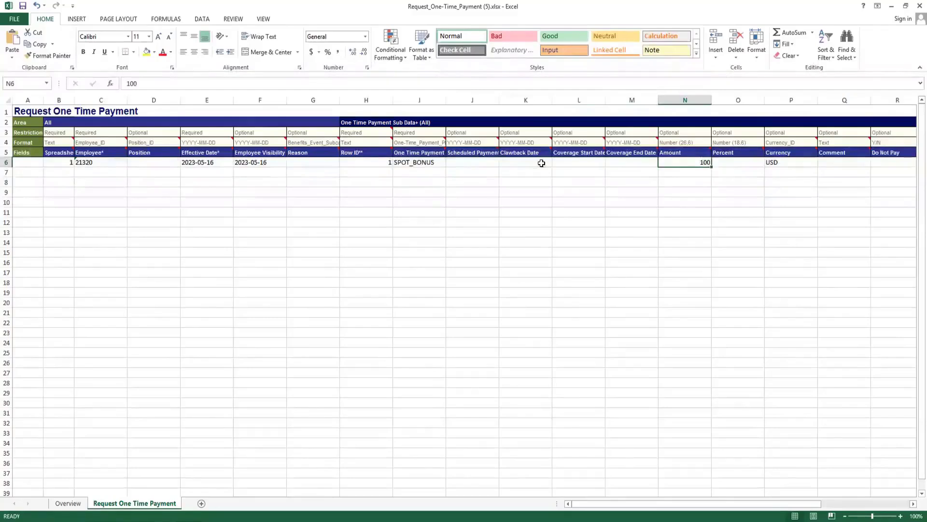
{"action": "key", "text": "Right"}
{"action": "key", "text": "Right"}
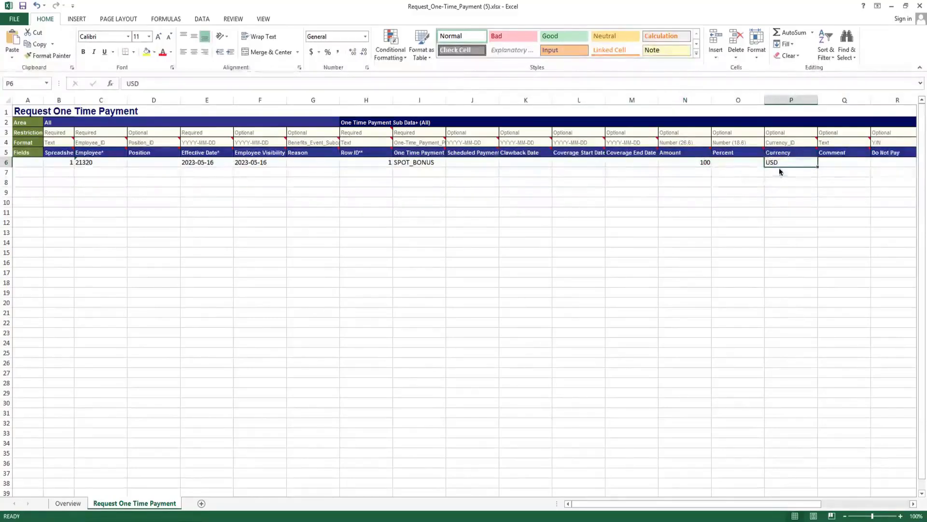
{"action": "left_click", "coordinate": [833, 161]}
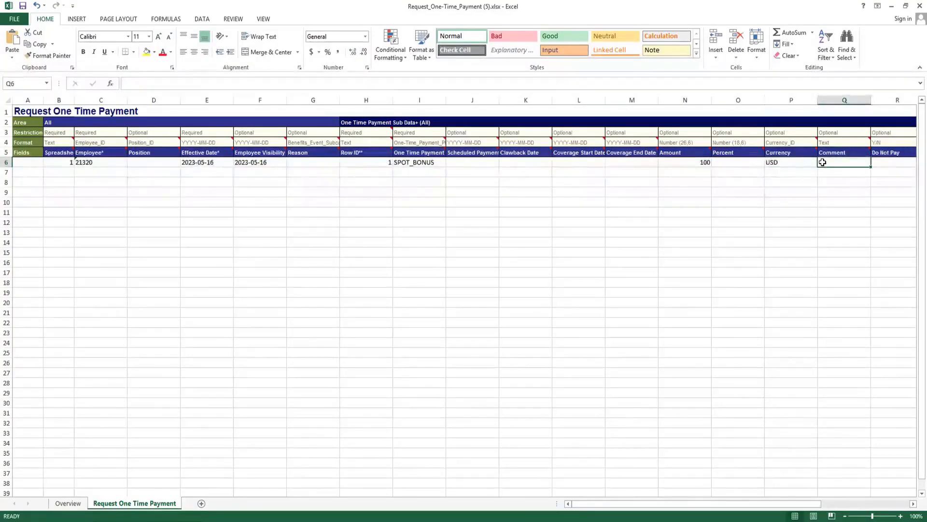
{"action": "key", "text": "Right"}
{"action": "key", "text": "Right"}
{"action": "key", "text": "Right"}
{"action": "key", "text": "Right"}
{"action": "key", "text": "Right"}
{"action": "key", "text": "Right"}
{"action": "key", "text": "Right"}
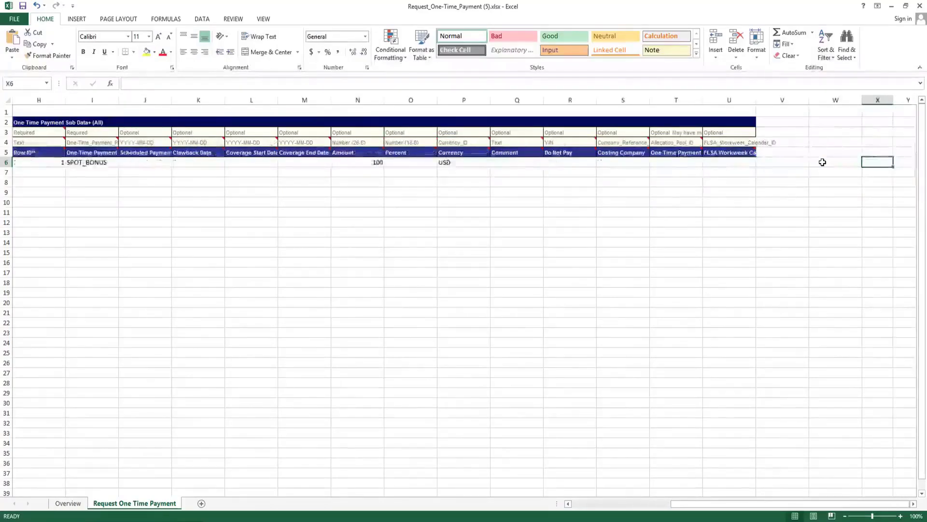
{"action": "key", "text": "Left"}
{"action": "key", "text": "Left"}
{"action": "key", "text": "Left"}
{"action": "key", "text": "Left"}
{"action": "key", "text": "Left"}
{"action": "key", "text": "Left"}
{"action": "key", "text": "Left"}
{"action": "key", "text": "Left"}
{"action": "key", "text": "Left"}
{"action": "key", "text": "Left"}
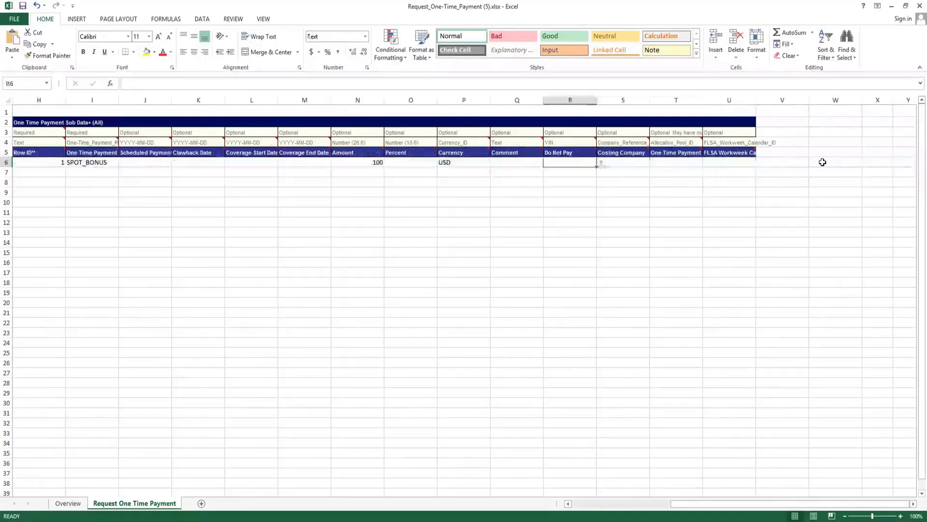
Go back to the start of row 6 and copy the employee ID from C6.
{"action": "key", "text": "Left"}
{"action": "key", "text": "Left"}
{"action": "key", "text": "Left"}
{"action": "key", "text": "Left"}
{"action": "key", "text": "Left"}
{"action": "key", "text": "Left"}
{"action": "key", "text": "Left"}
{"action": "key", "text": "Left"}
{"action": "key", "text": "Left"}
{"action": "key", "text": "Left"}
{"action": "key", "text": "Left"}
{"action": "key", "text": "Left"}
{"action": "key", "text": "Left"}
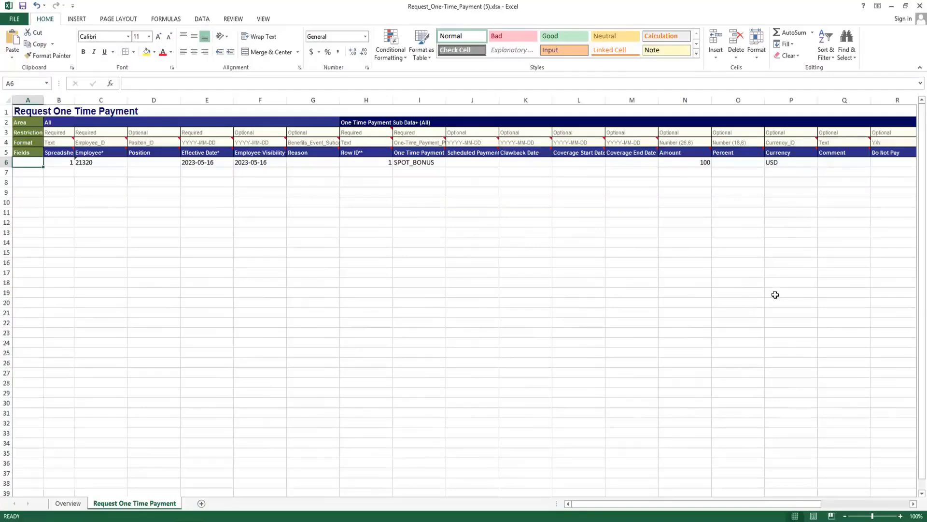
{"action": "left_click", "coordinate": [173, 205]}
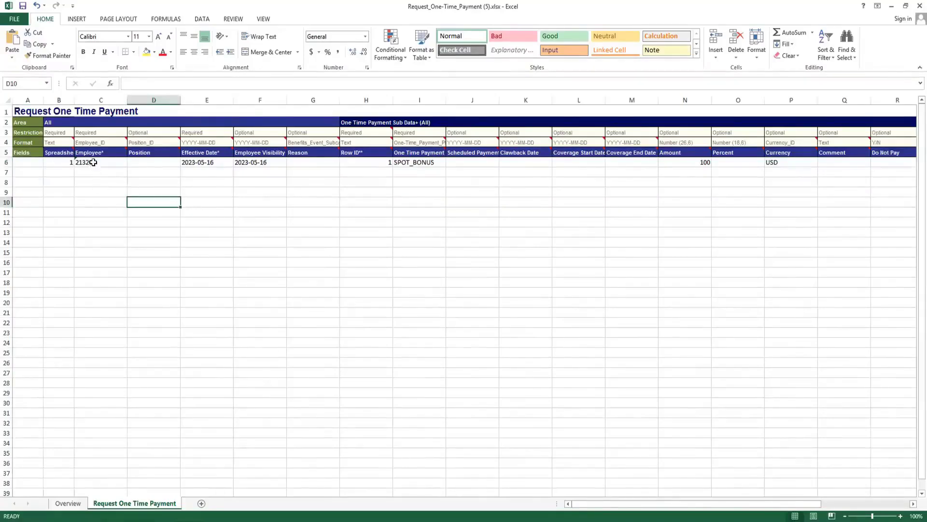
{"action": "left_click", "coordinate": [114, 162]}
{"action": "key", "text": "ctrl+c"}
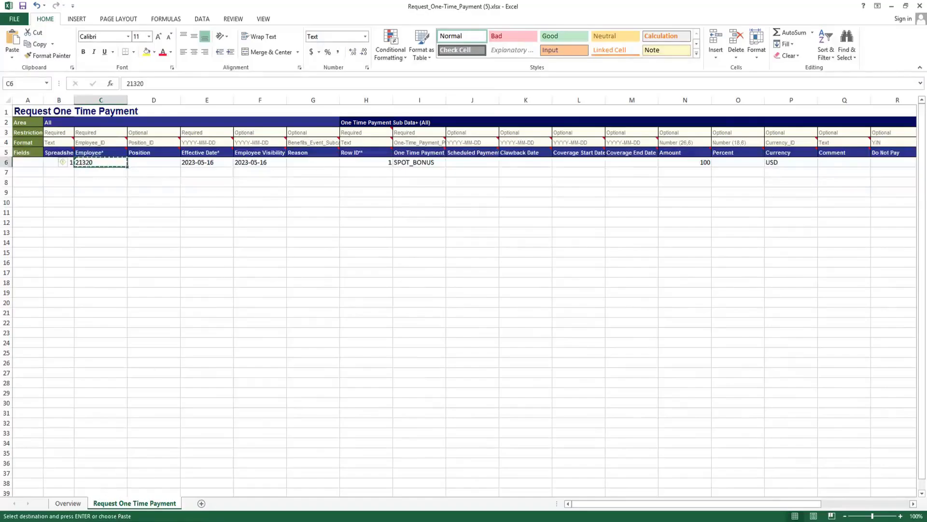
Switch to Workday, search for the copied employee ID and open the matching worker's profile.
{"action": "key", "text": "alt+Tab"}
{"action": "left_click", "coordinate": [419, 15]}
{"action": "left_click", "coordinate": [420, 16]}
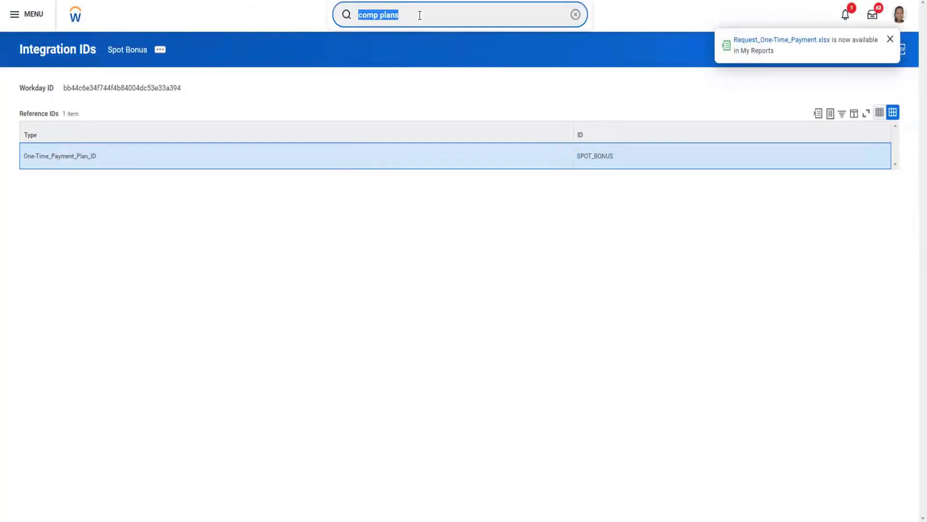
{"action": "type", "text": "21320"}
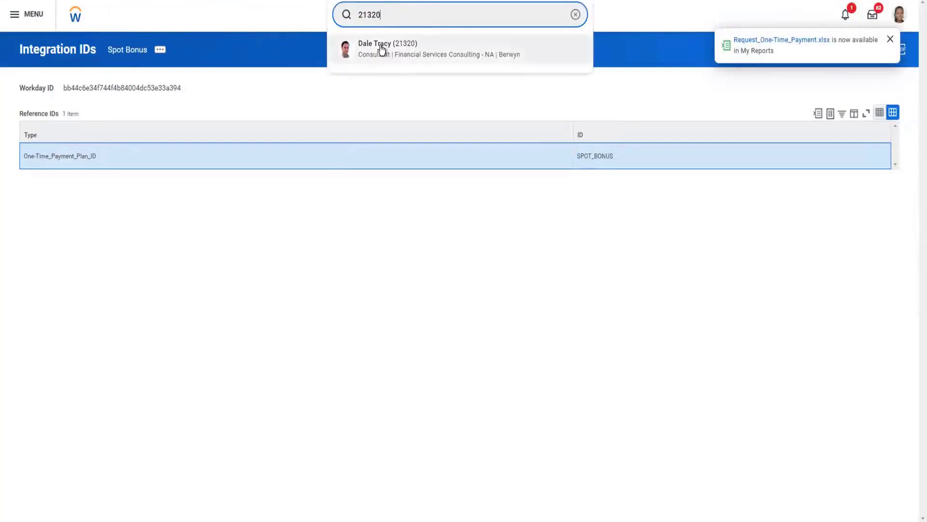
{"action": "left_click", "coordinate": [418, 53]}
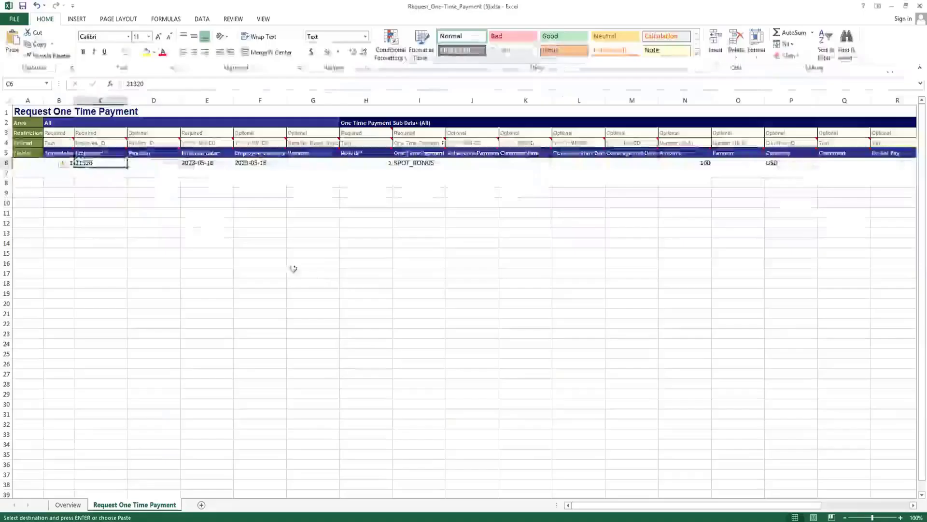
Switch back to Excel and save the completed Request One Time Payment workbook.
{"action": "left_click", "coordinate": [239, 200]}
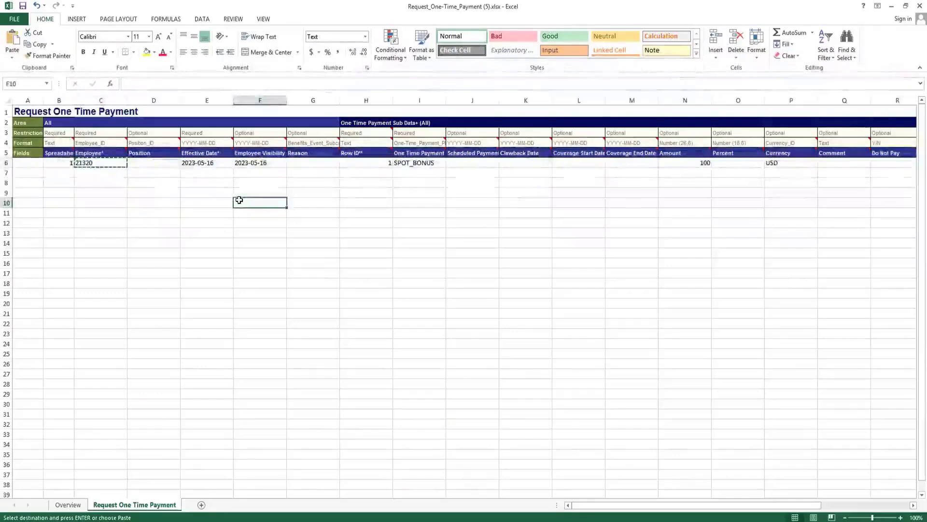
{"action": "key", "text": "super+s"}
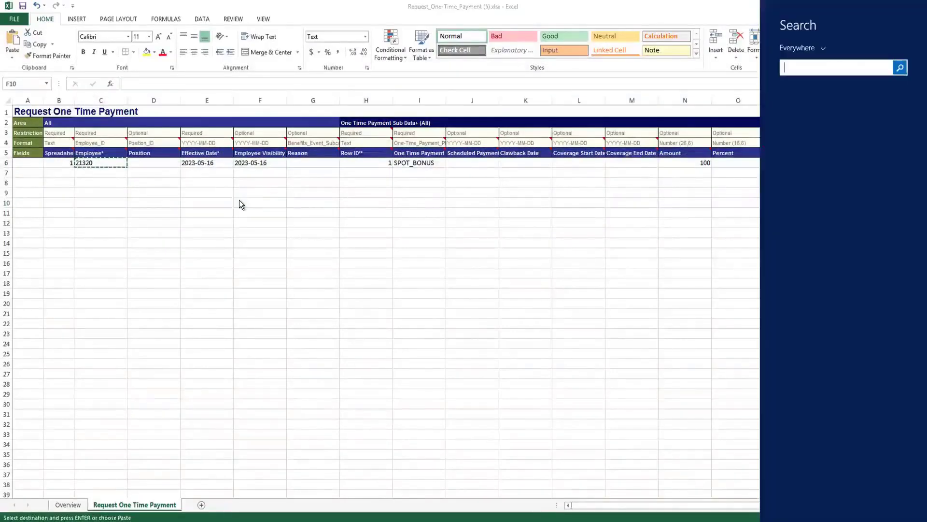
{"action": "key", "text": "Escape"}
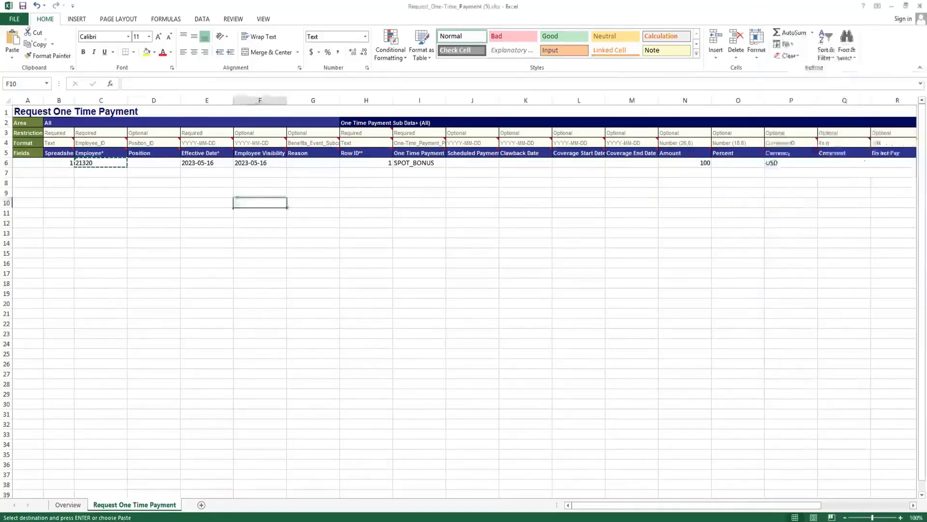
{"action": "left_click", "coordinate": [23, 7]}
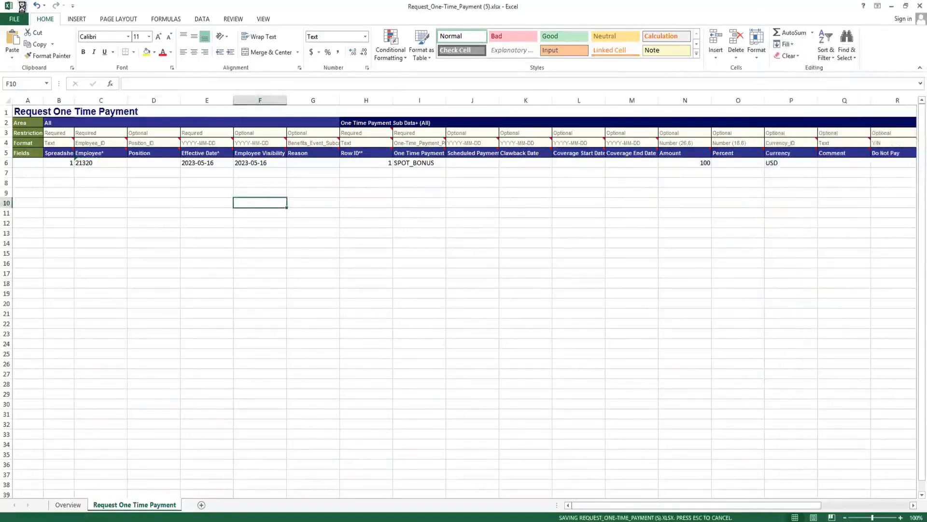
{"action": "left_click", "coordinate": [317, 252]}
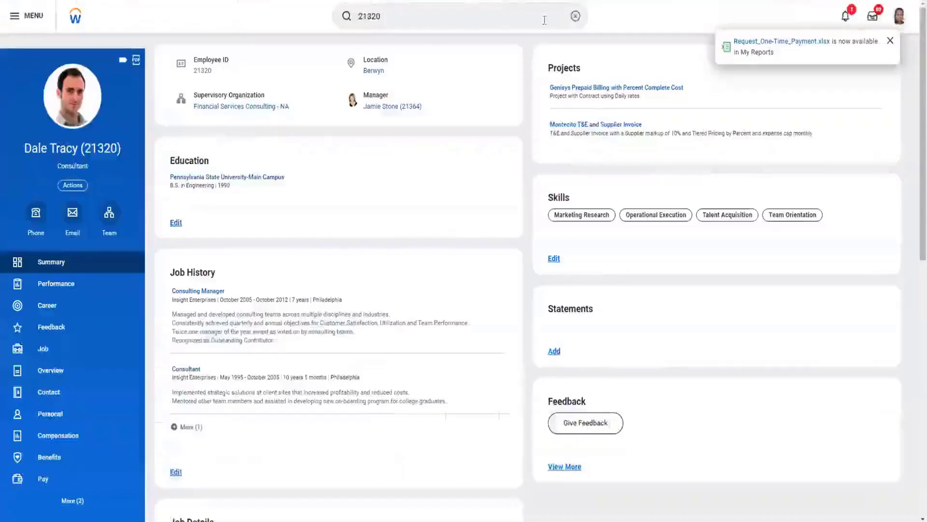
Switch to Workday and replace the previous search with "intsys: eib in" followed by the integration owner's first name.
{"action": "left_click", "coordinate": [575, 18]}
{"action": "left_click", "coordinate": [429, 15]}
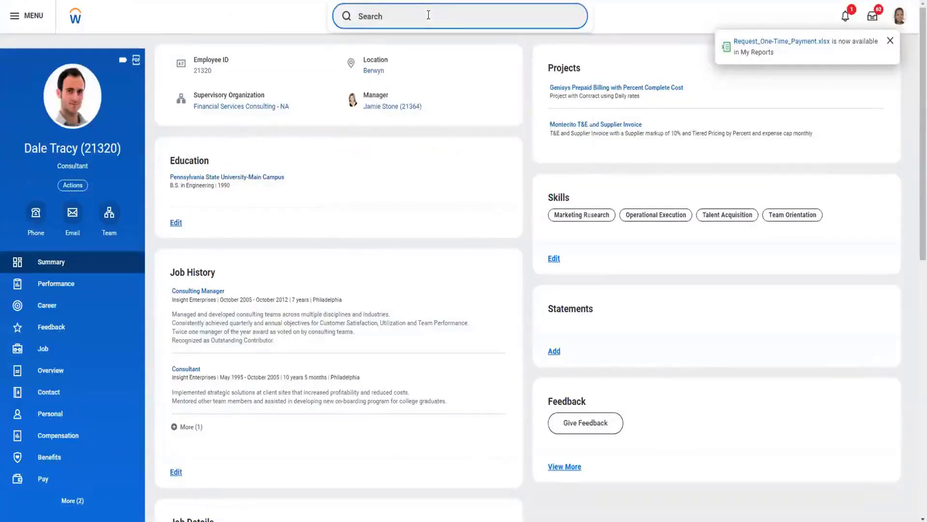
{"action": "type", "text": "intsys"}
{"action": "key", "text": "Return"}
{"action": "type", "text": ": "}
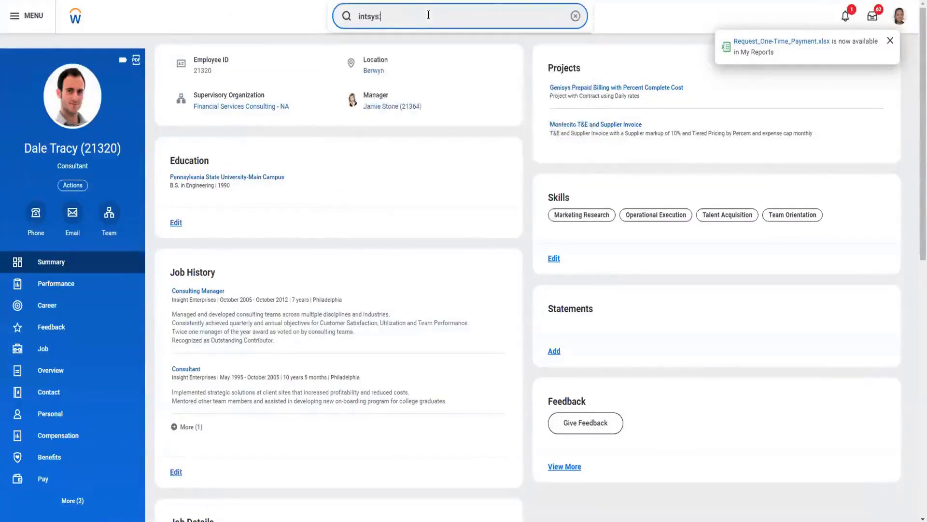
{"action": "type", "text": "eib in vijay"}
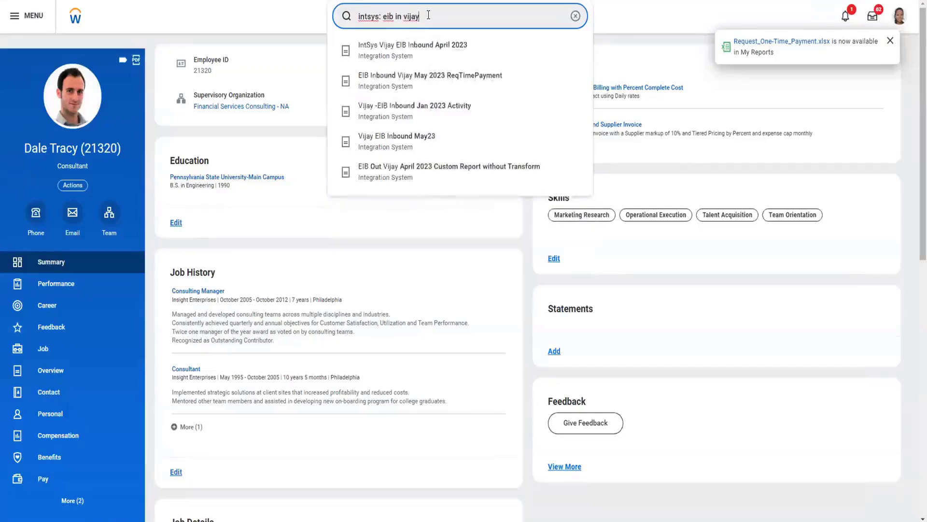
Shorten the owner's name in the search and open the inbound EIB integration system for May 2023 ReqTimePayment.
{"action": "left_click", "coordinate": [386, 140]}
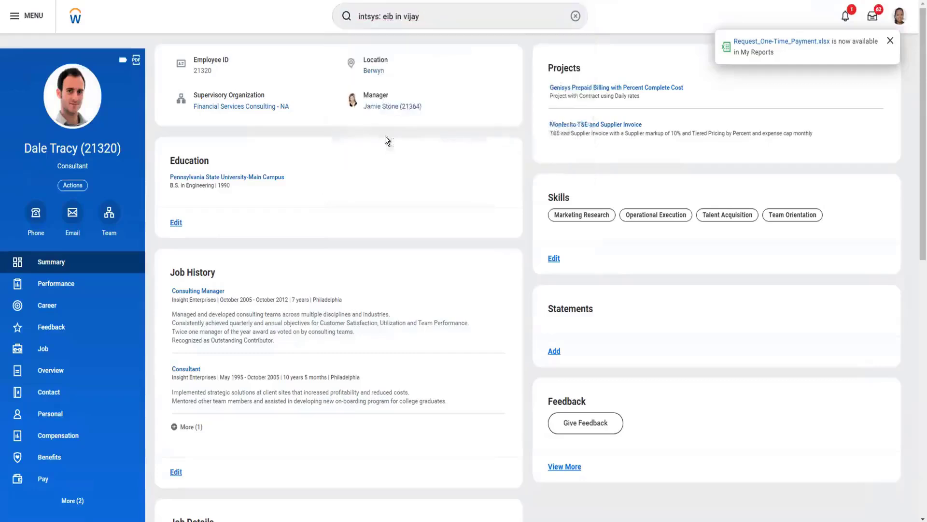
{"action": "left_click", "coordinate": [442, 17]}
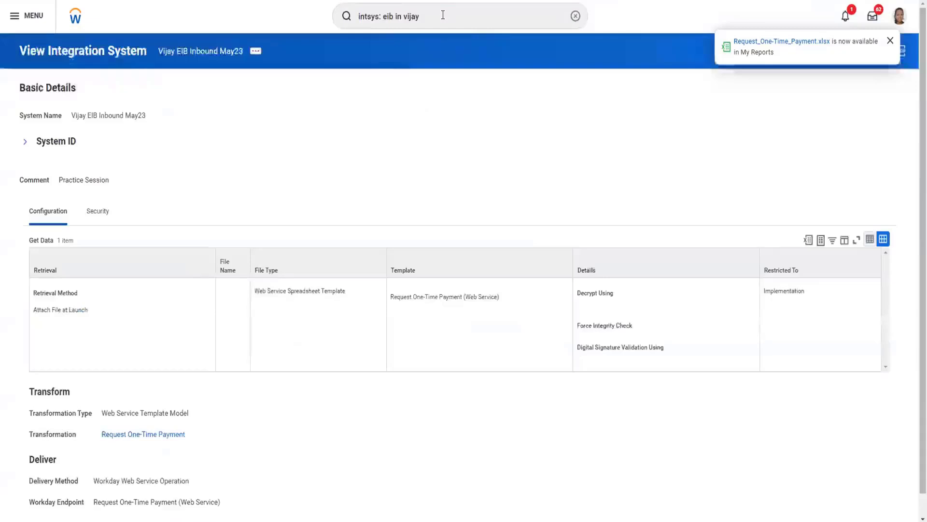
{"action": "left_click", "coordinate": [443, 15]}
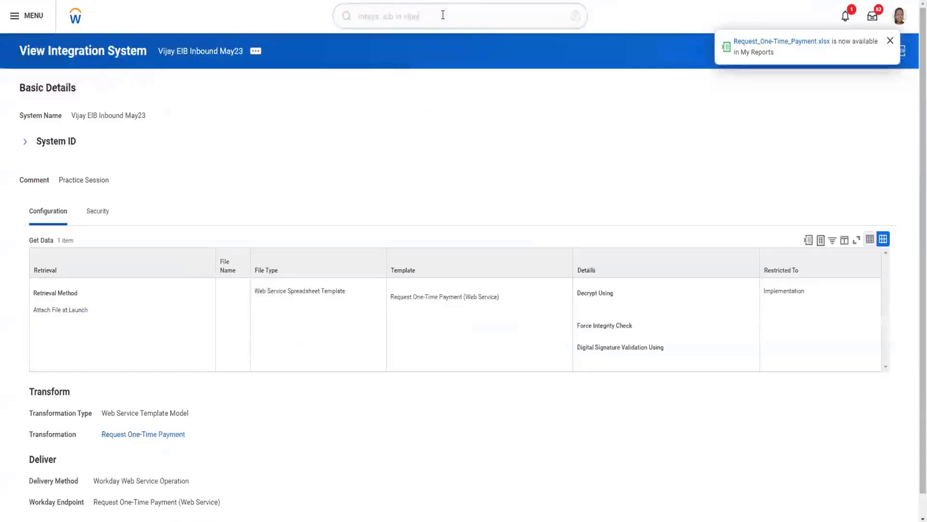
{"action": "key", "text": "BackSpace"}
{"action": "key", "text": "BackSpace"}
{"action": "key", "text": "BackSpace"}
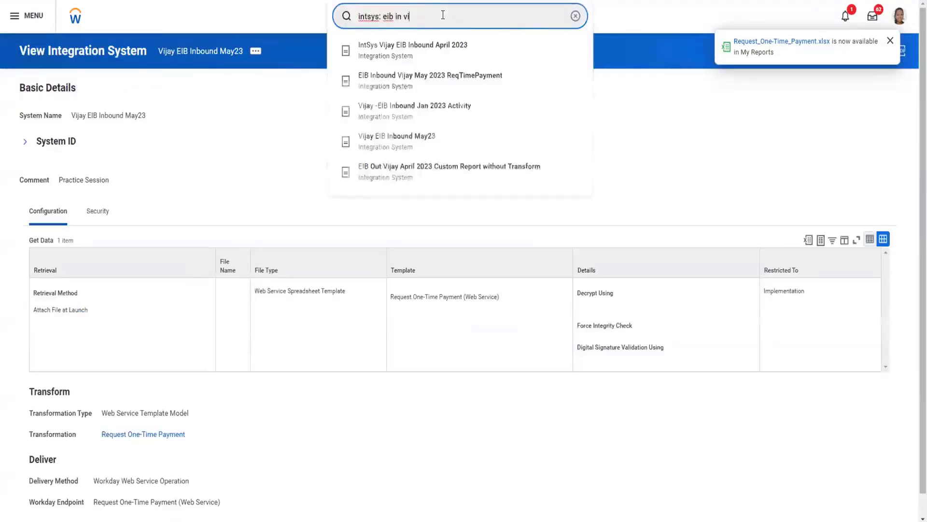
{"action": "left_click", "coordinate": [405, 83]}
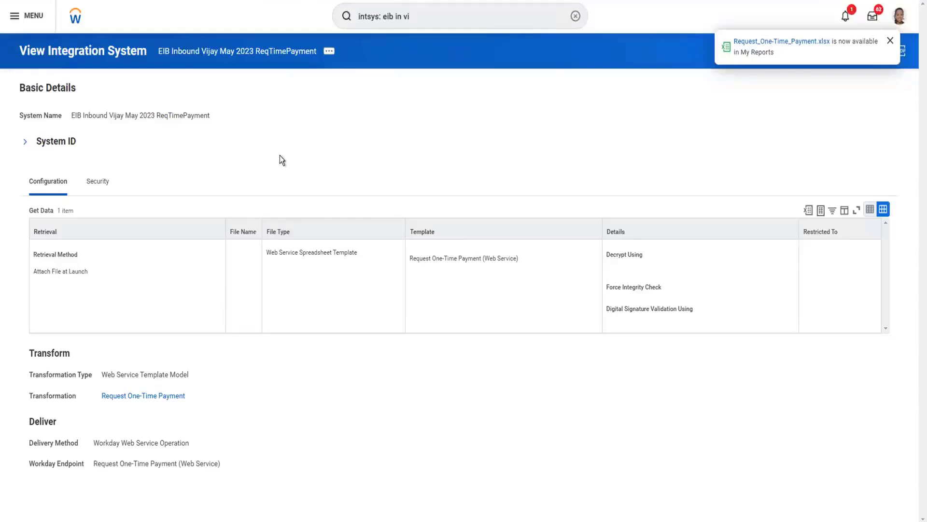
Launch the May 2023 ReqTimePayment integration from its related actions, keeping Run Now as the run frequency.
{"action": "left_click", "coordinate": [330, 54]}
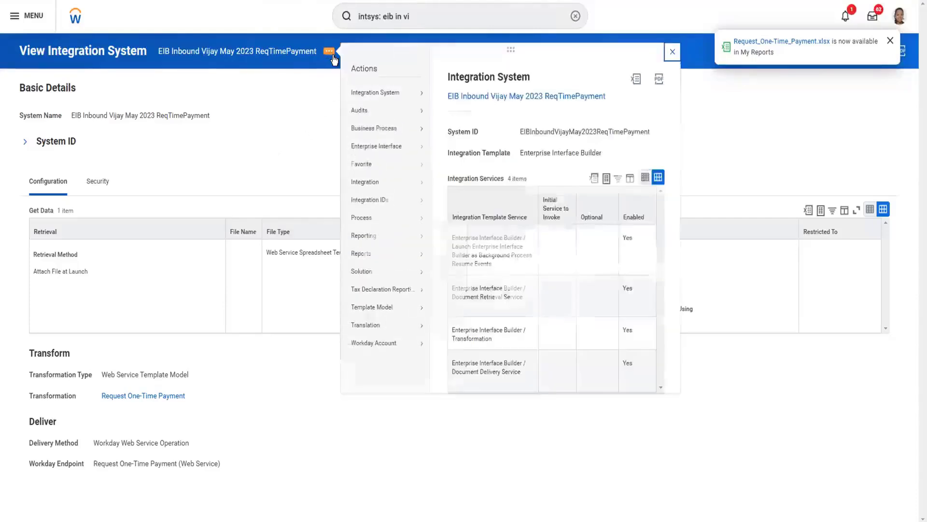
{"action": "mouse_move", "coordinate": [360, 187]}
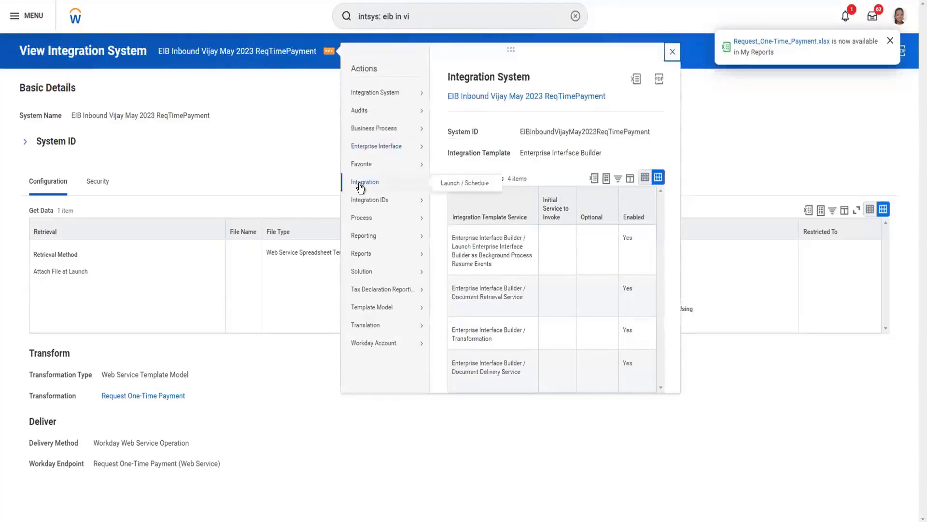
{"action": "left_click", "coordinate": [461, 183]}
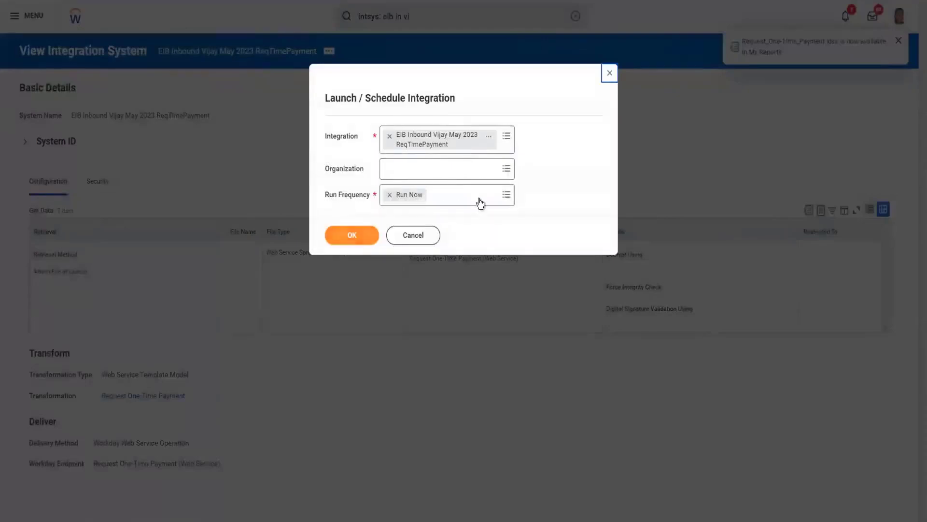
{"action": "left_click", "coordinate": [480, 196]}
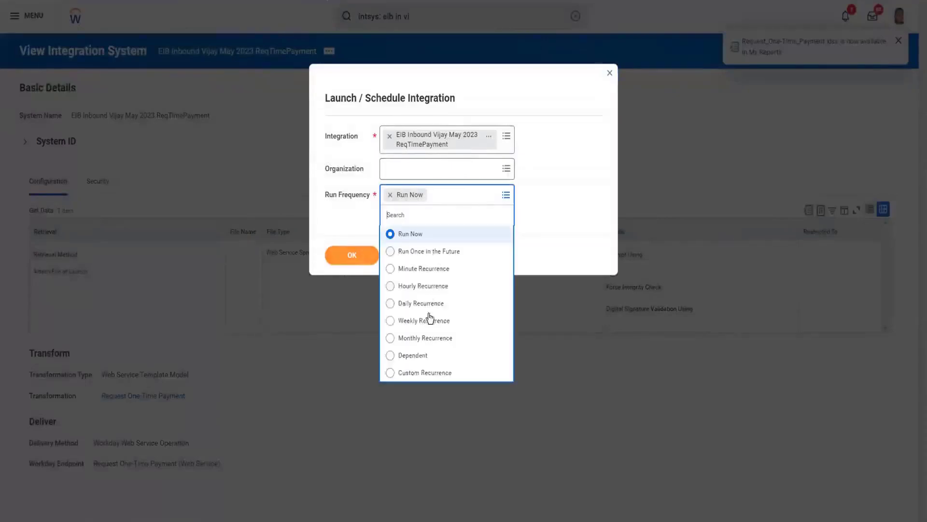
{"action": "left_click", "coordinate": [347, 219]}
{"action": "left_click", "coordinate": [352, 235]}
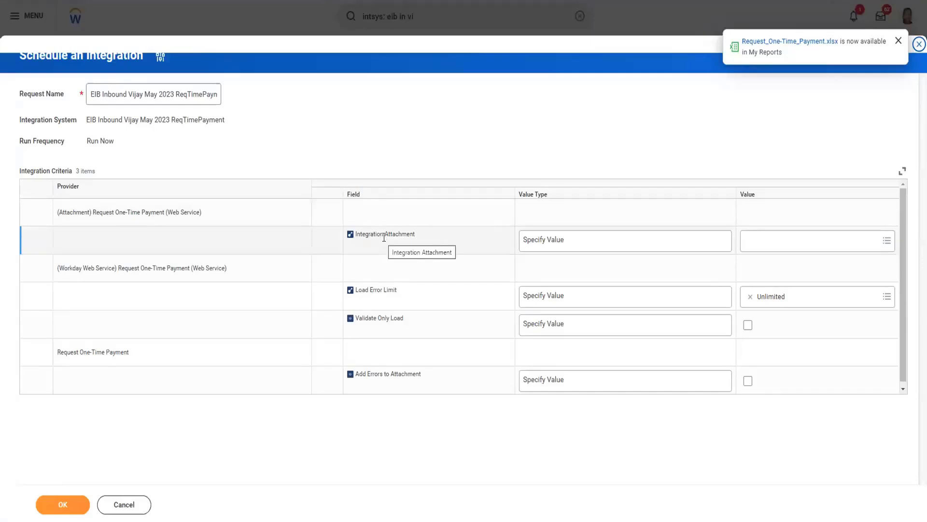
Create a new integration attachment for the Integration Attachment criterion by uploading Request_One-Time_Payment (5).xlsx and confirm it.
{"action": "left_click", "coordinate": [575, 241]}
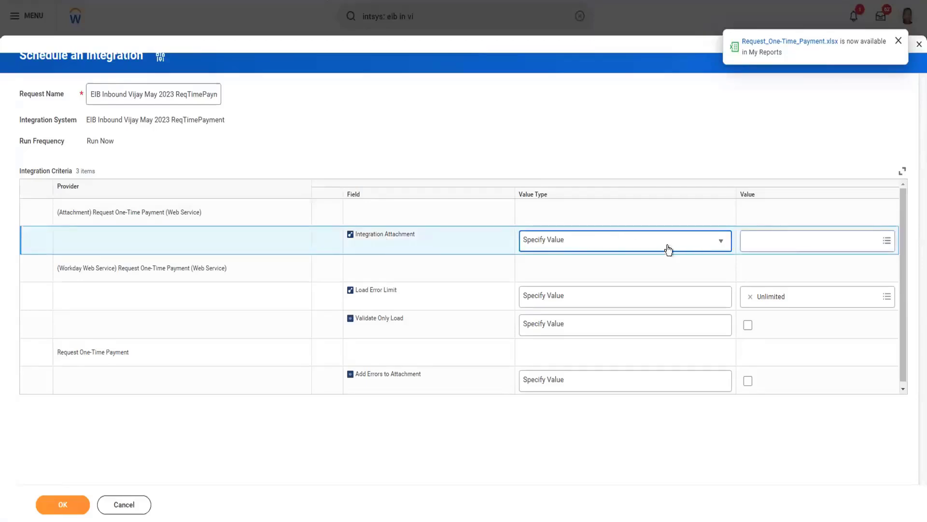
{"action": "left_click", "coordinate": [790, 242]}
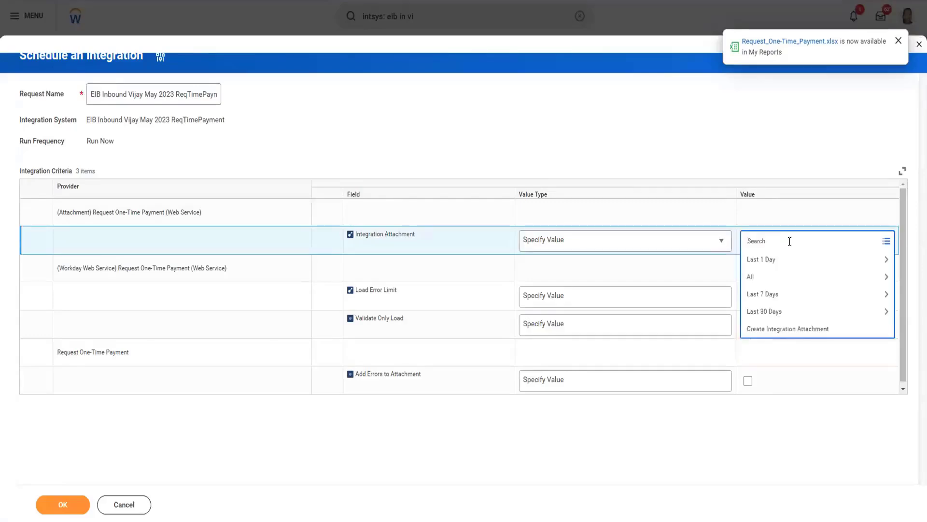
{"action": "left_click", "coordinate": [777, 328]}
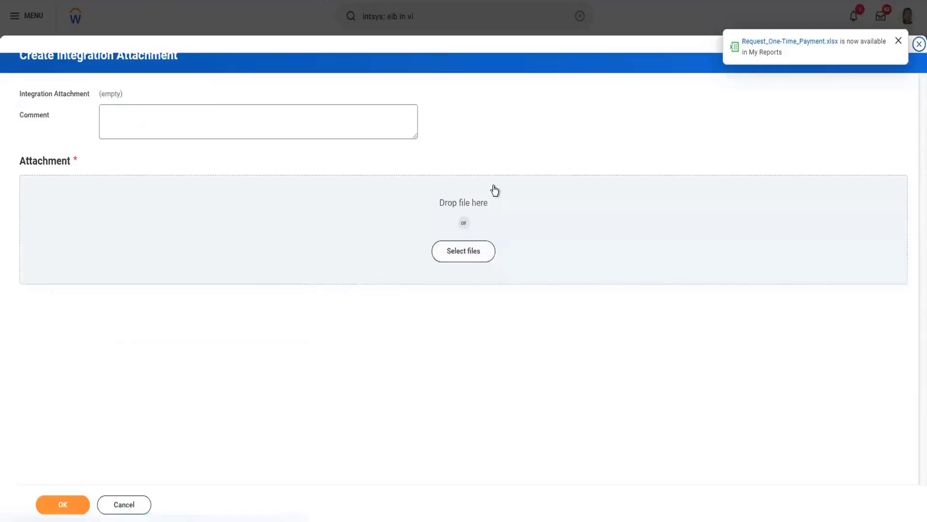
{"action": "left_click", "coordinate": [470, 255]}
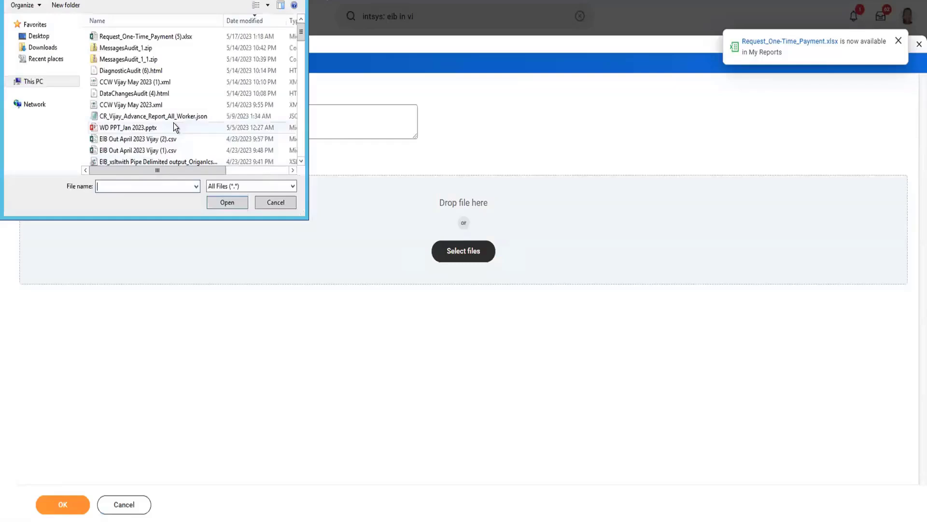
{"action": "left_click", "coordinate": [147, 40]}
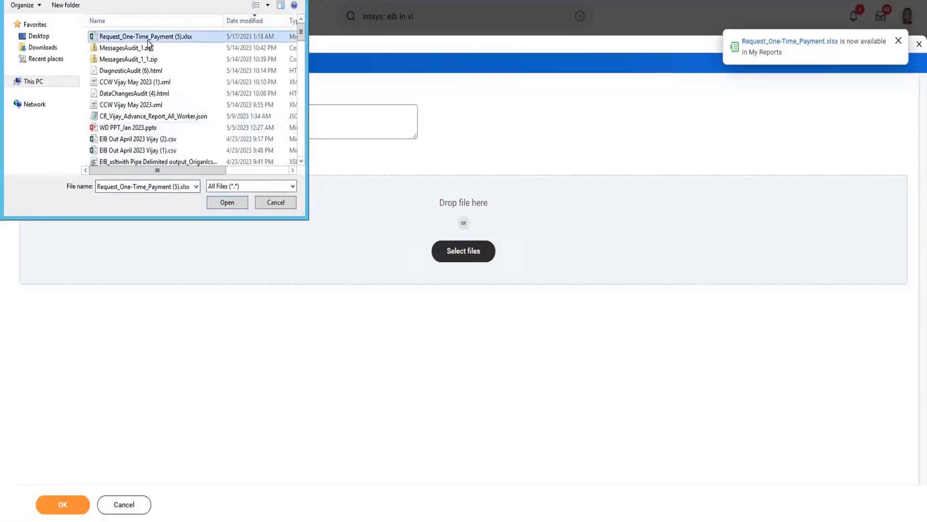
{"action": "left_click", "coordinate": [226, 204]}
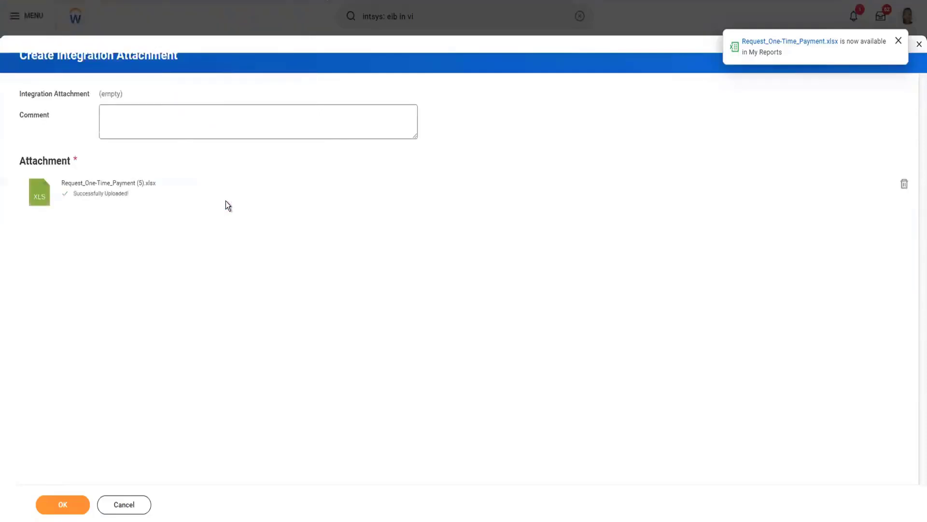
{"action": "left_click", "coordinate": [60, 505]}
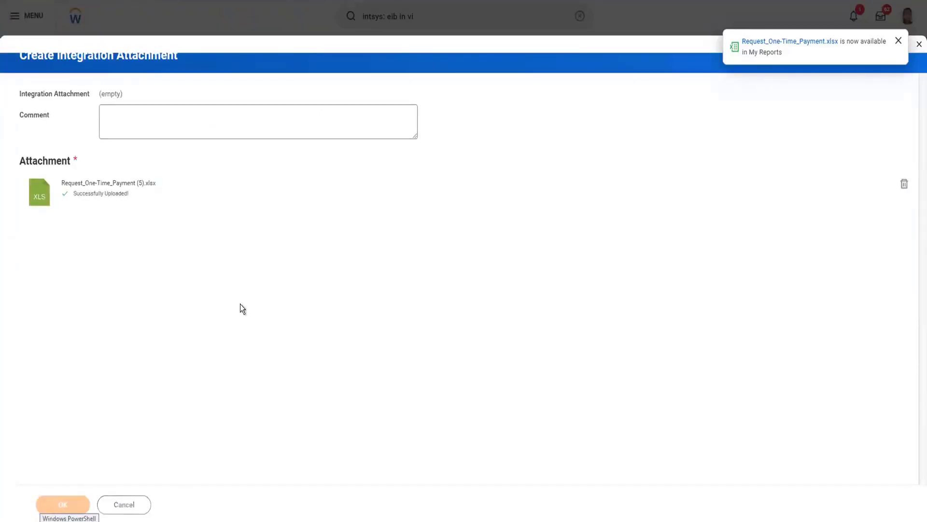